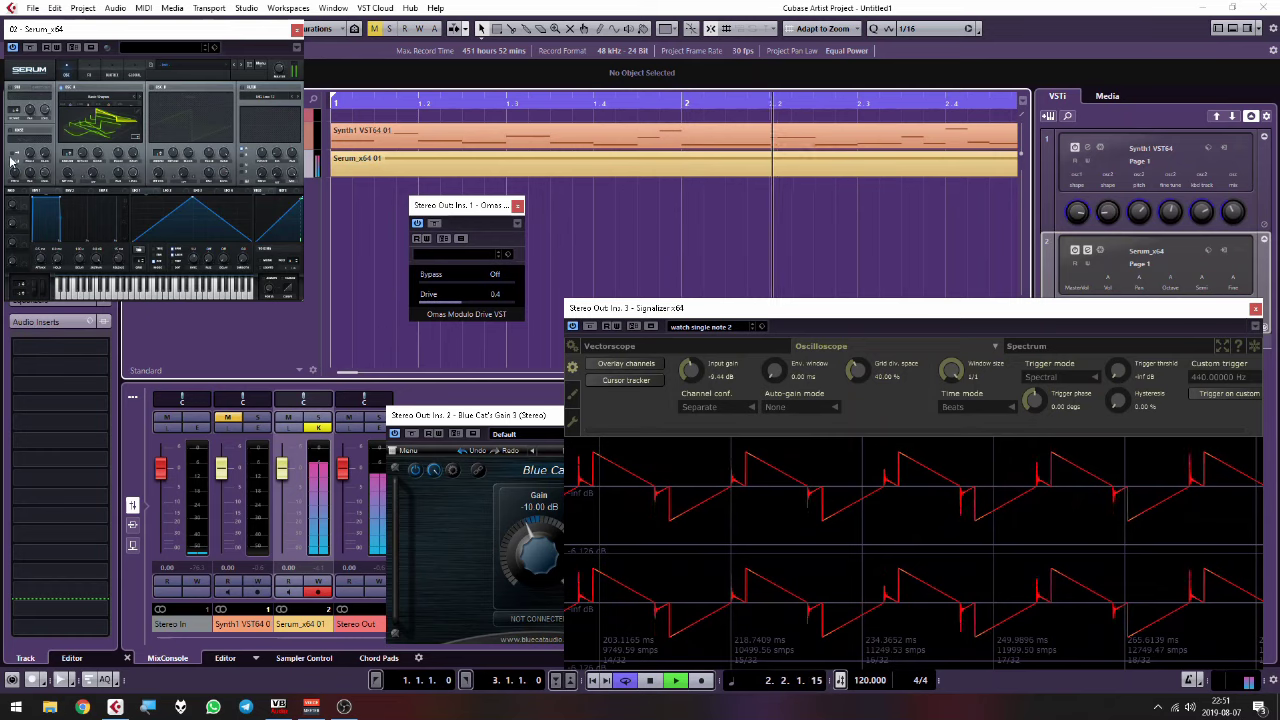
Step: Load the 2d coded user wavetable "sin durch cos is tan" into Serum's oscillator A and set the modulo Drive to 0.4
{"action": "left_click", "coordinate": [63, 95]}
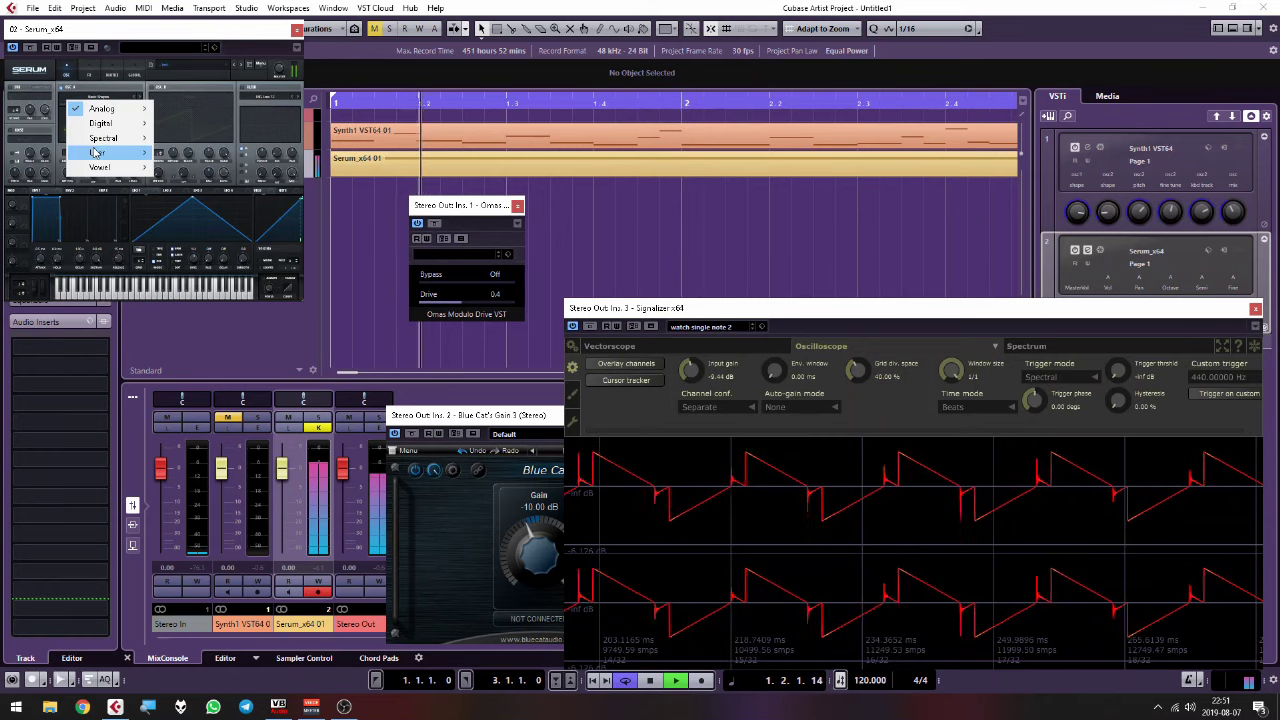
{"action": "mouse_move", "coordinate": [115, 152]}
{"action": "mouse_move", "coordinate": [250, 153]}
{"action": "left_click", "coordinate": [480, 152]}
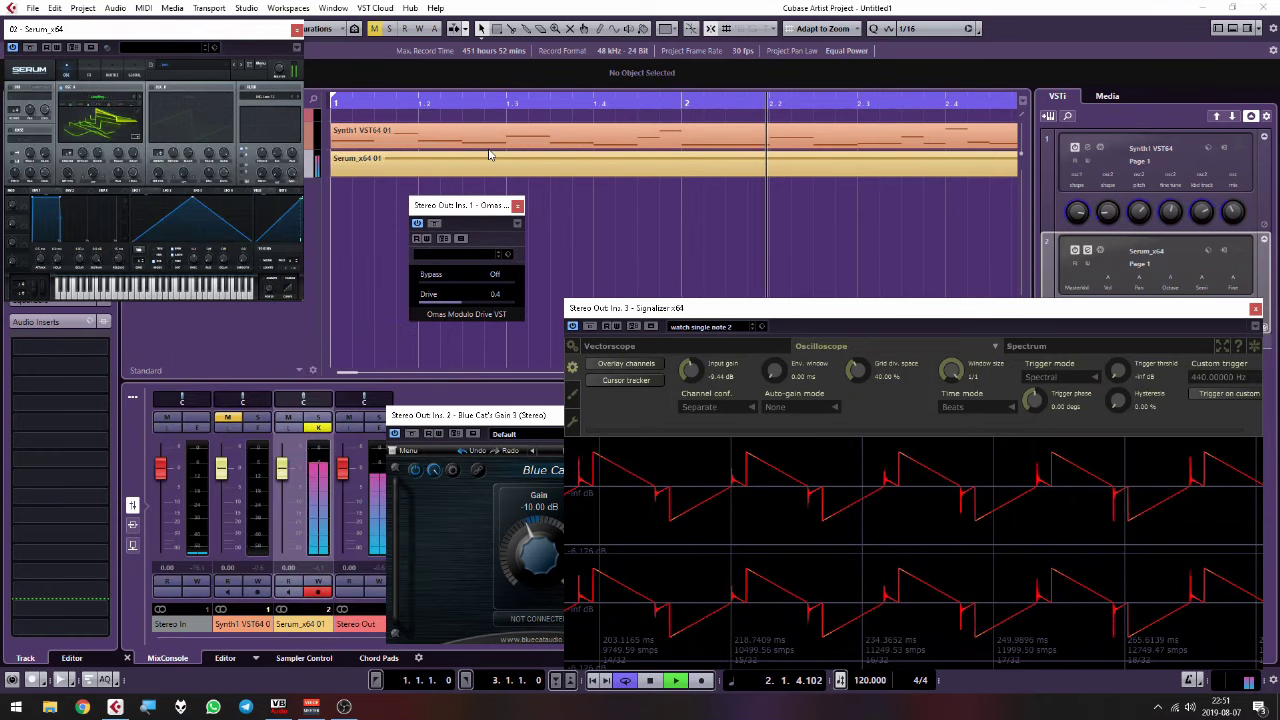
{"action": "mouse_move", "coordinate": [468, 307]}
{"action": "left_mouse_down"}
{"action": "mouse_move", "coordinate": [402, 313]}
{"action": "mouse_move", "coordinate": [492, 295]}
{"action": "mouse_move", "coordinate": [466, 306]}
{"action": "left_mouse_up"}
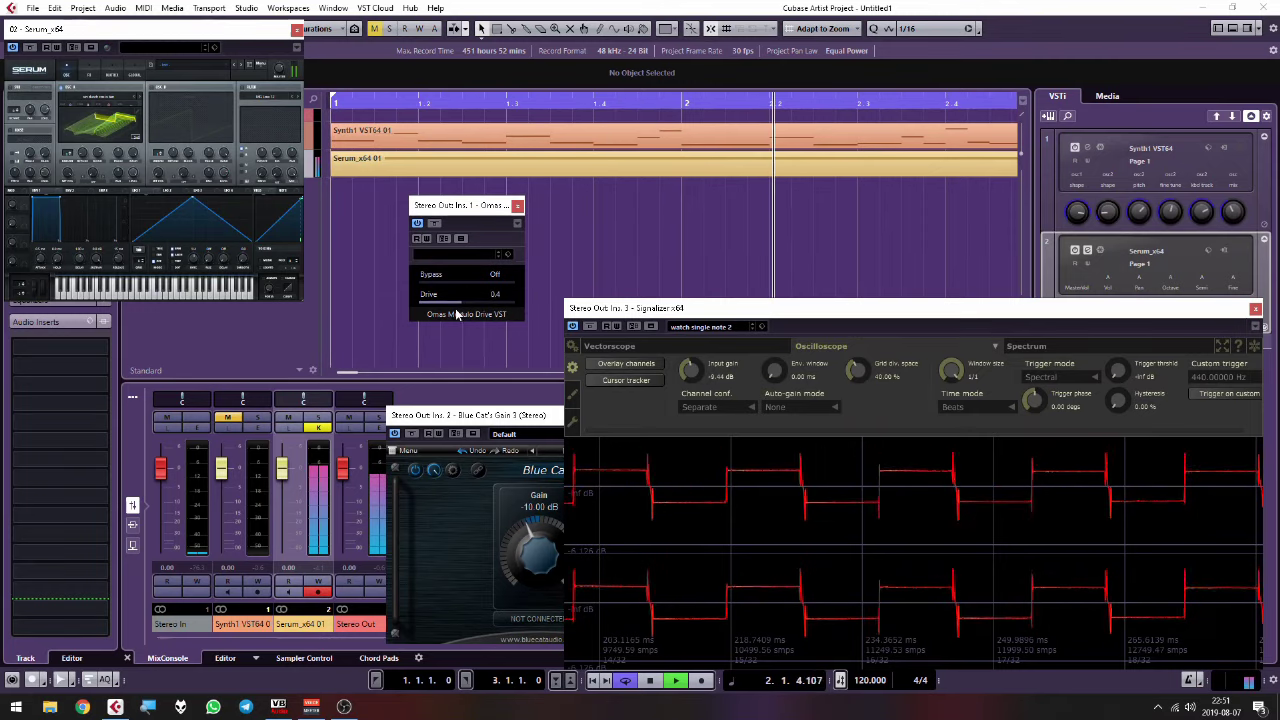
Step: Load a user wavetable from the 3d Graph folder into oscillator A and lower the modulo Drive to 0.0
{"action": "left_click", "coordinate": [94, 97]}
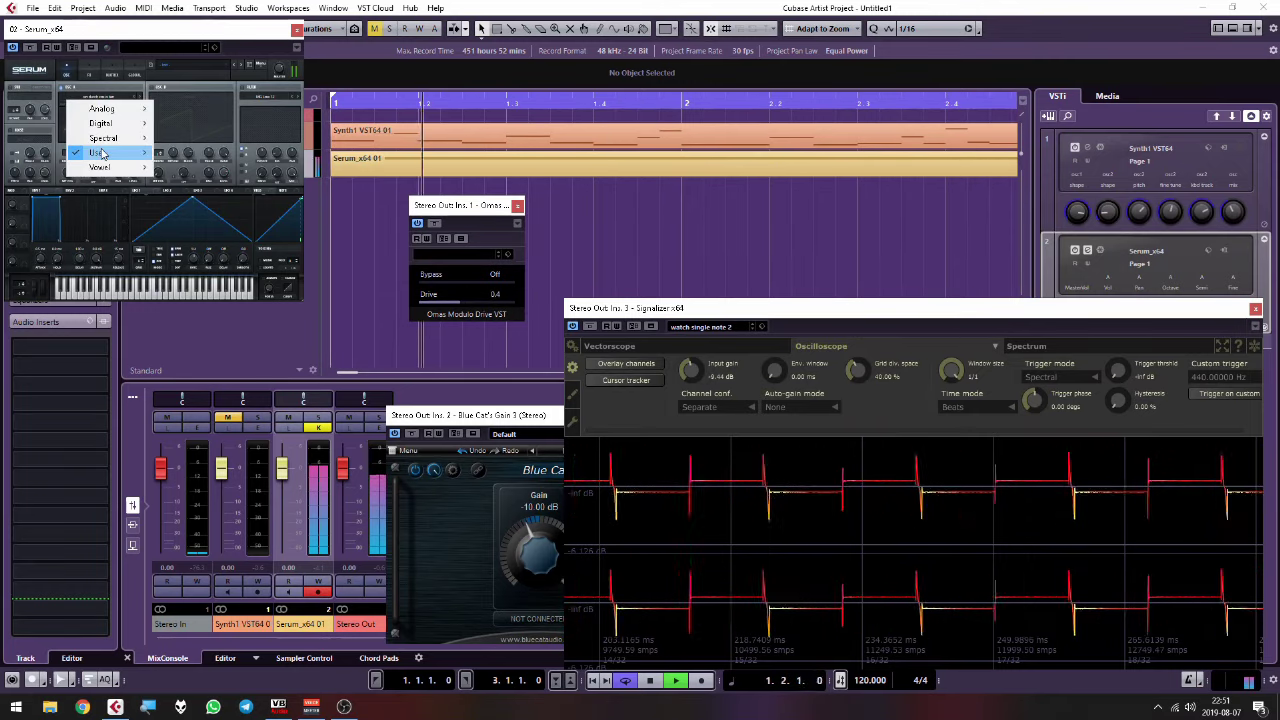
{"action": "mouse_move", "coordinate": [120, 152]}
{"action": "left_click", "coordinate": [445, 175]}
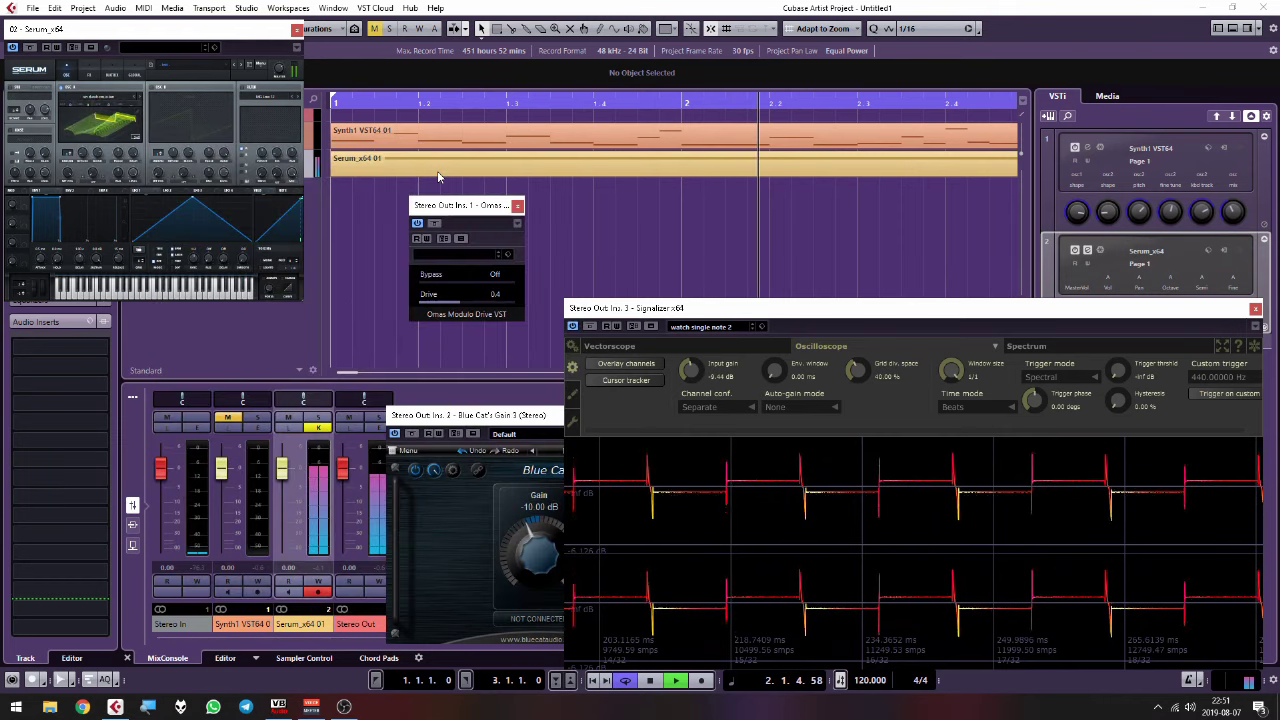
{"action": "left_click_drag", "start_coordinate": [462, 309], "coordinate": [394, 312]}
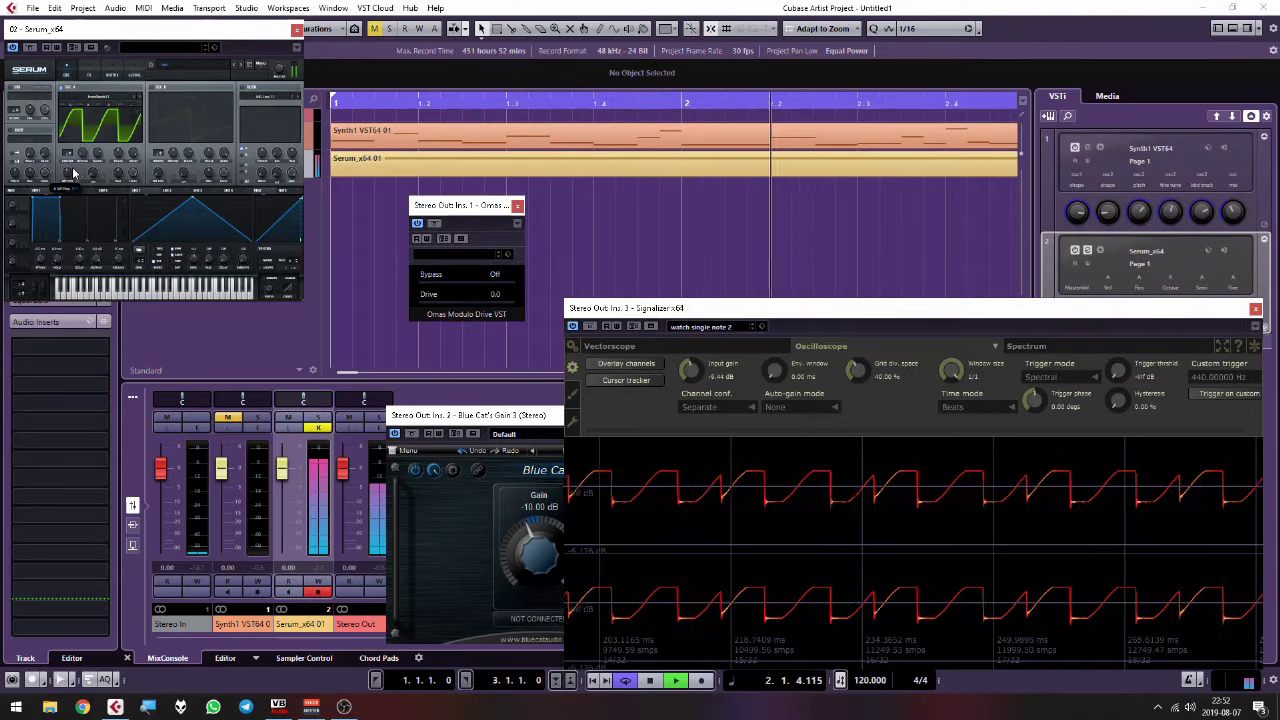
Step: Raise the modulo Drive to 0.7 and sweep oscillator A's wavetable position up and back down
{"action": "left_click_drag", "start_coordinate": [428, 297], "coordinate": [492, 300]}
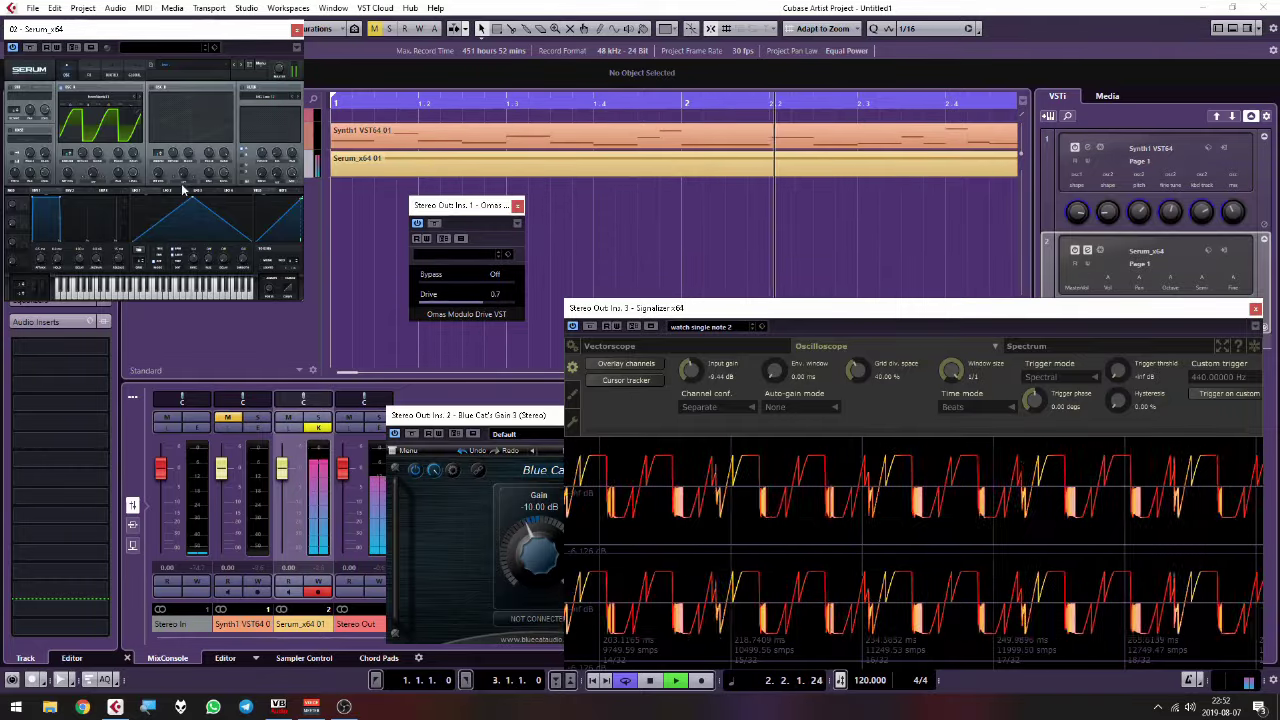
{"action": "left_click_drag", "start_coordinate": [66, 206], "coordinate": [68, 162]}
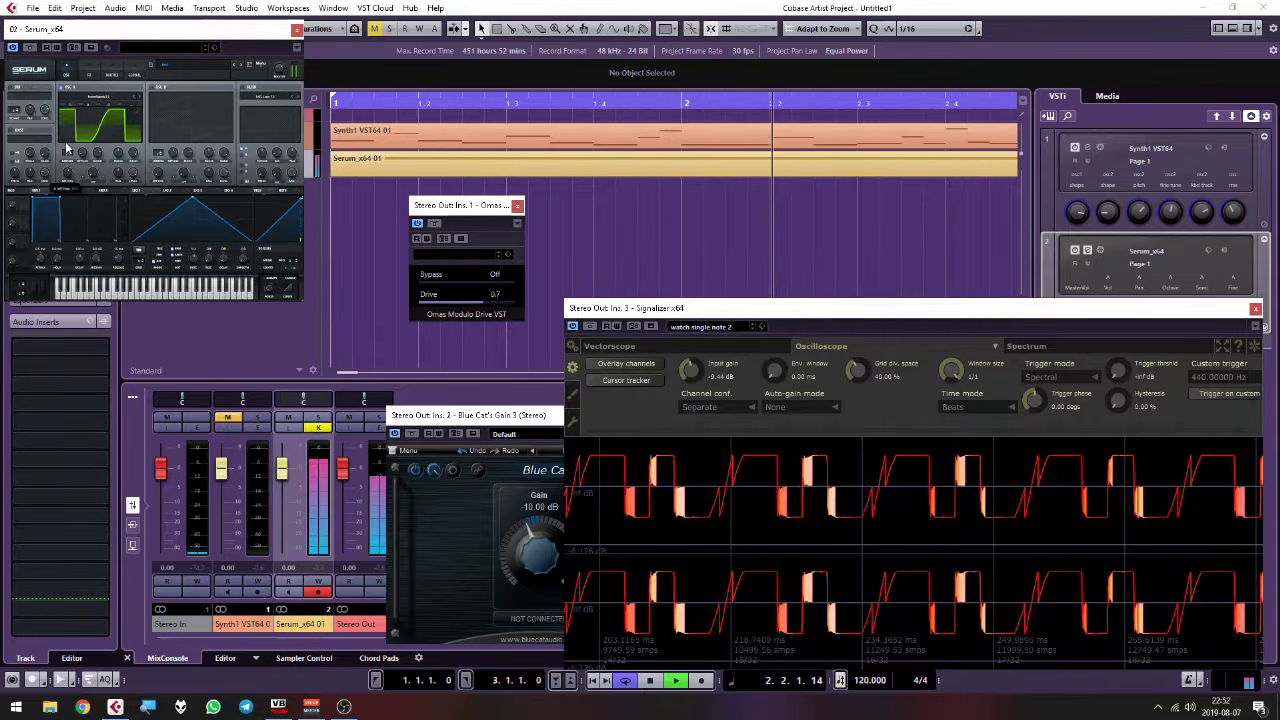
{"action": "left_click_drag", "start_coordinate": [68, 162], "coordinate": [70, 201]}
Step: Set the oscilloscope's trigger mode to Window and its window size to 1/4
{"action": "left_click", "coordinate": [1062, 377]}
{"action": "left_click", "coordinate": [1050, 392]}
{"action": "left_click_drag", "start_coordinate": [951, 370], "coordinate": [951, 360]}
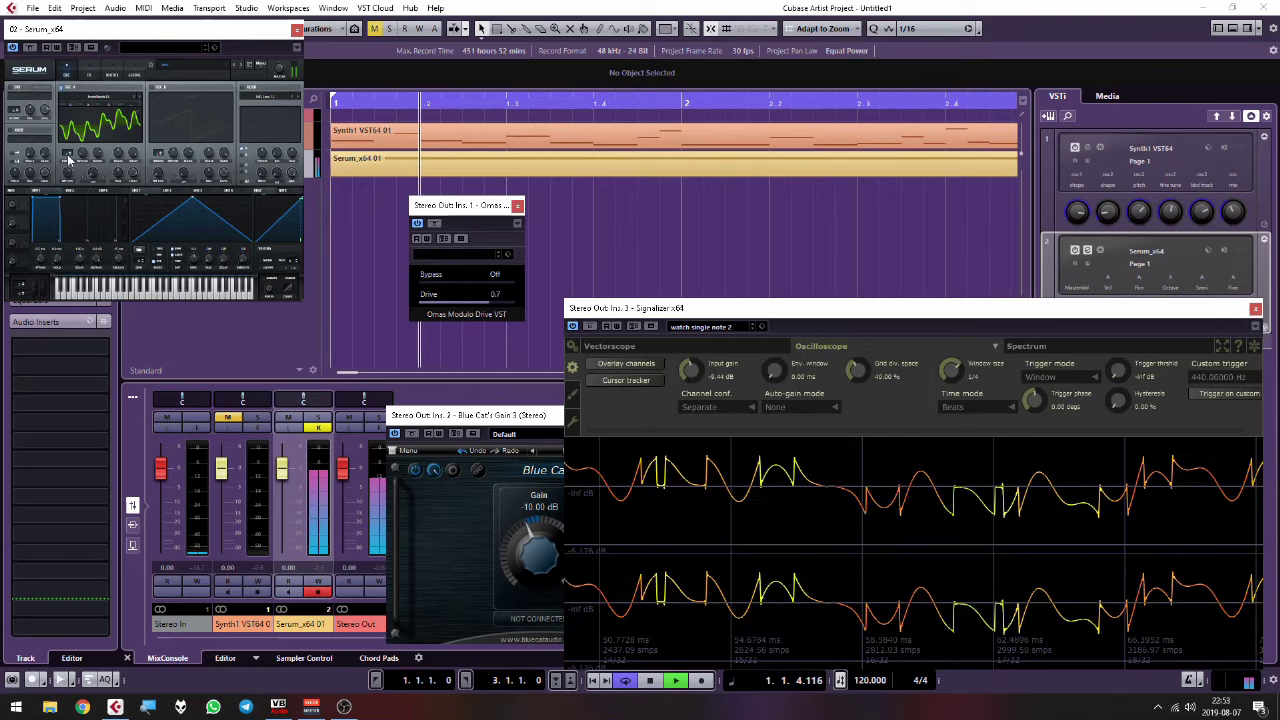
Step: Adjust oscillator A's unison voices and raise the modulo Drive to 0.8
{"action": "mouse_move", "coordinate": [68, 160]}
{"action": "left_mouse_down"}
{"action": "mouse_move", "coordinate": [68, 145]}
{"action": "mouse_move", "coordinate": [84, 150]}
{"action": "left_mouse_up"}
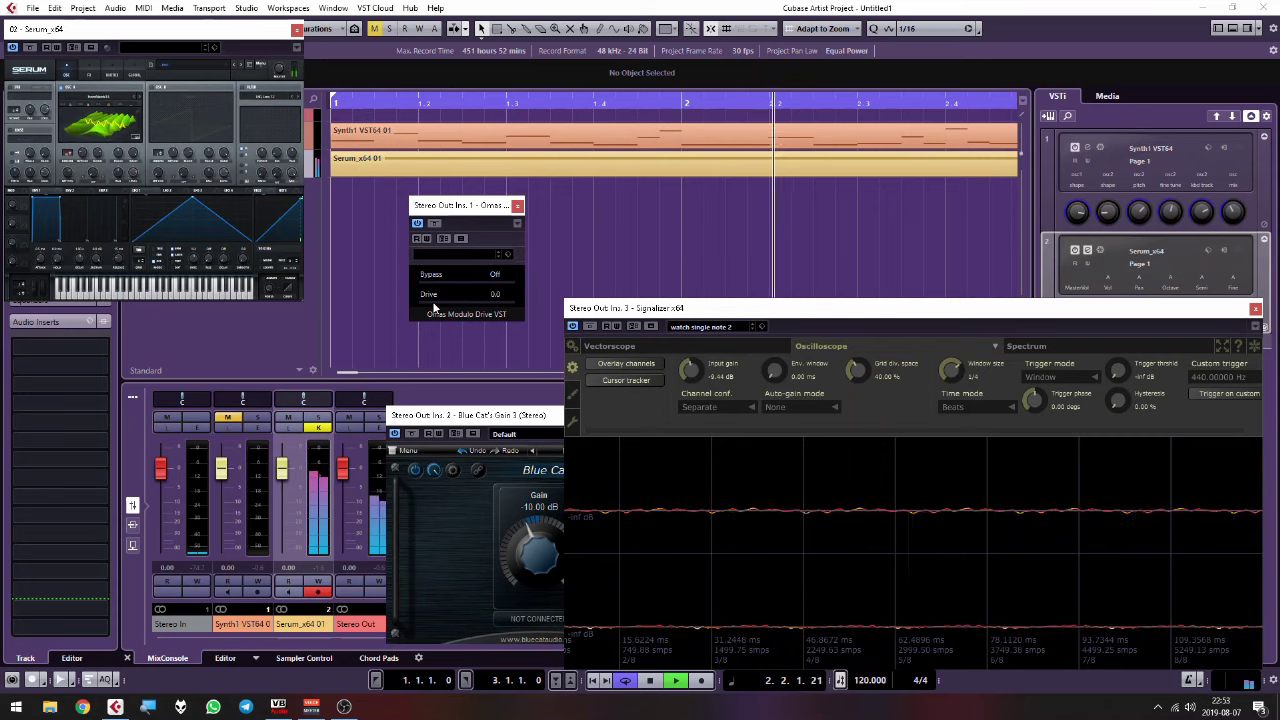
{"action": "left_click_drag", "start_coordinate": [433, 305], "coordinate": [496, 278]}
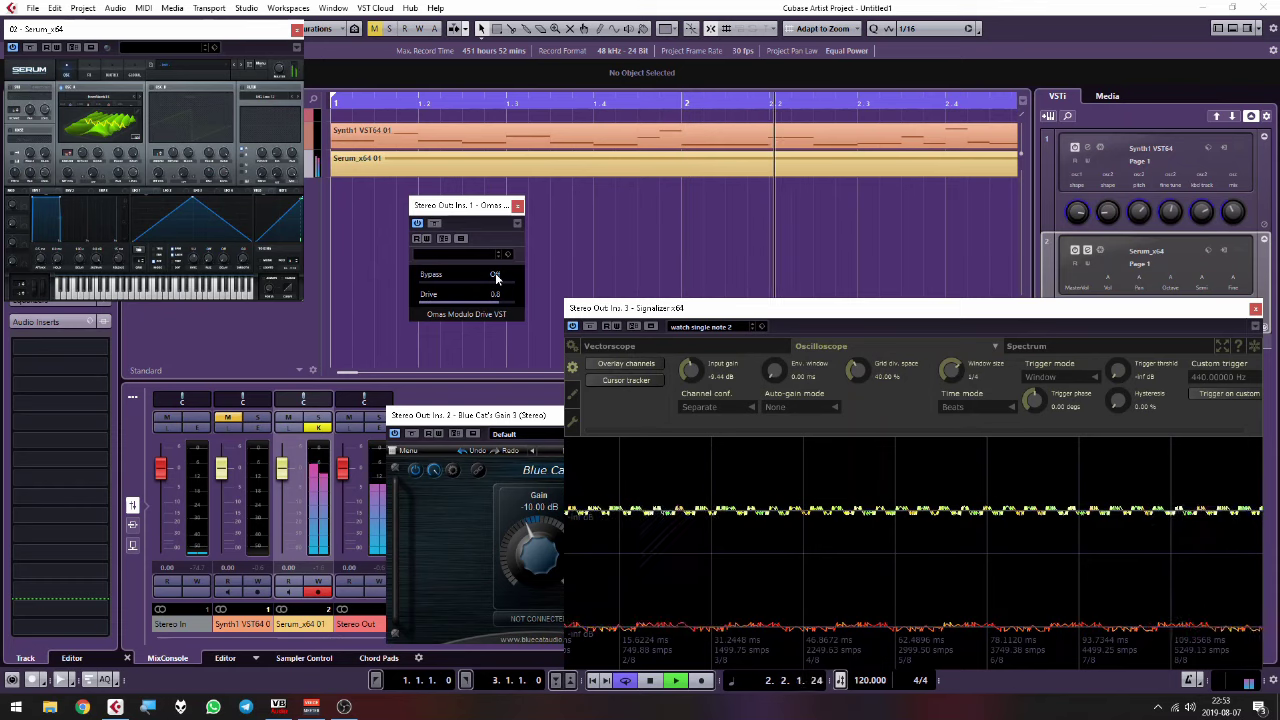
{"action": "left_click", "coordinate": [497, 276]}
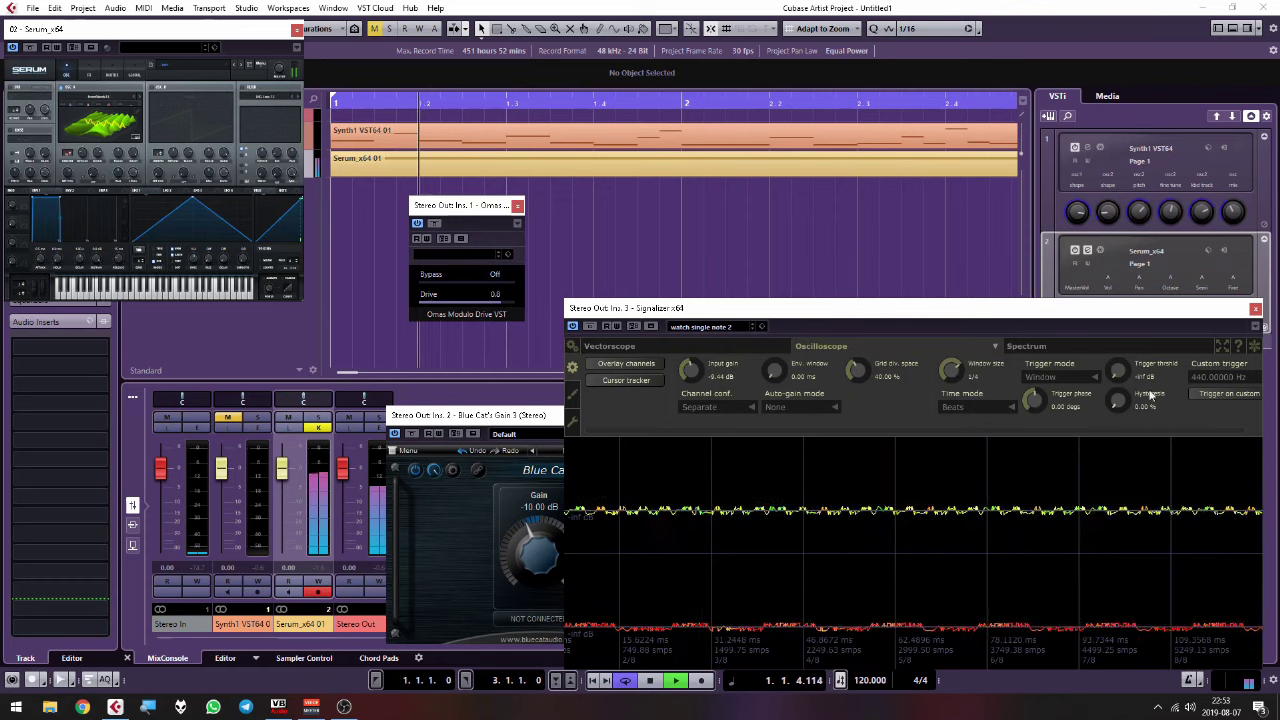
Step: Switch Signalizer to the Spectrum view and fine-tune the modulo Drive around 0.8
{"action": "left_click", "coordinate": [1088, 350]}
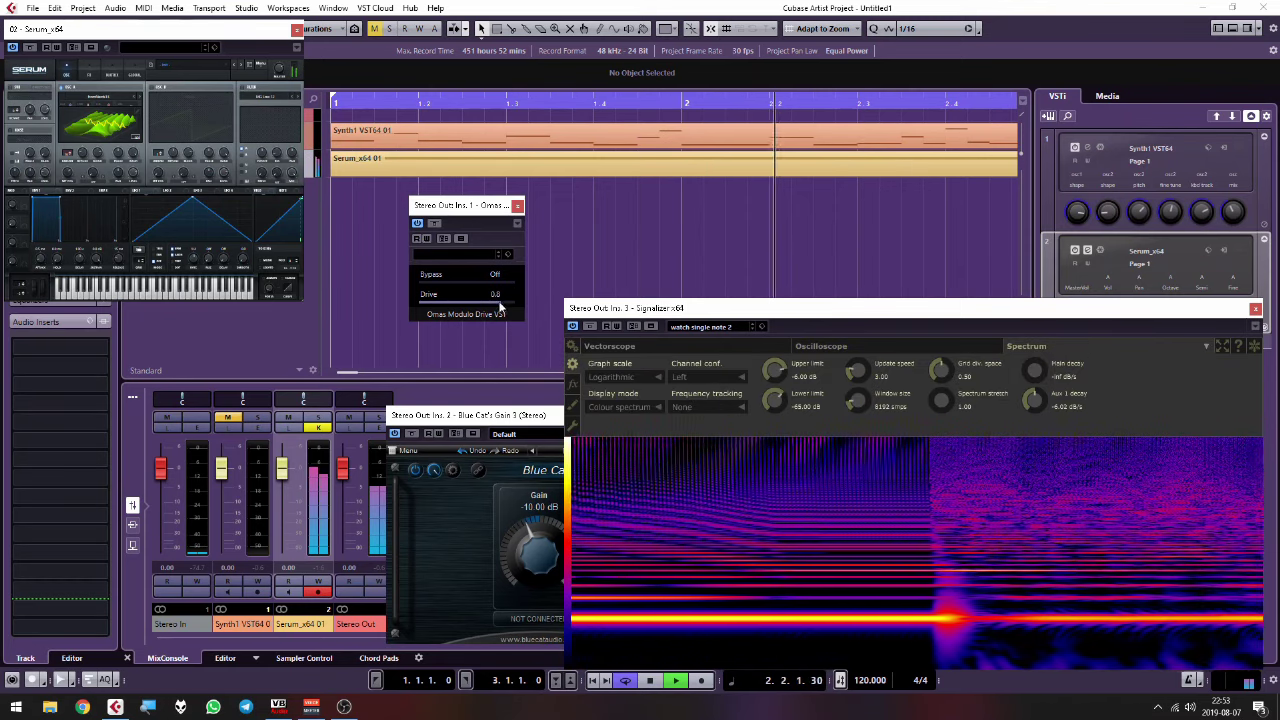
{"action": "left_click", "coordinate": [507, 306]}
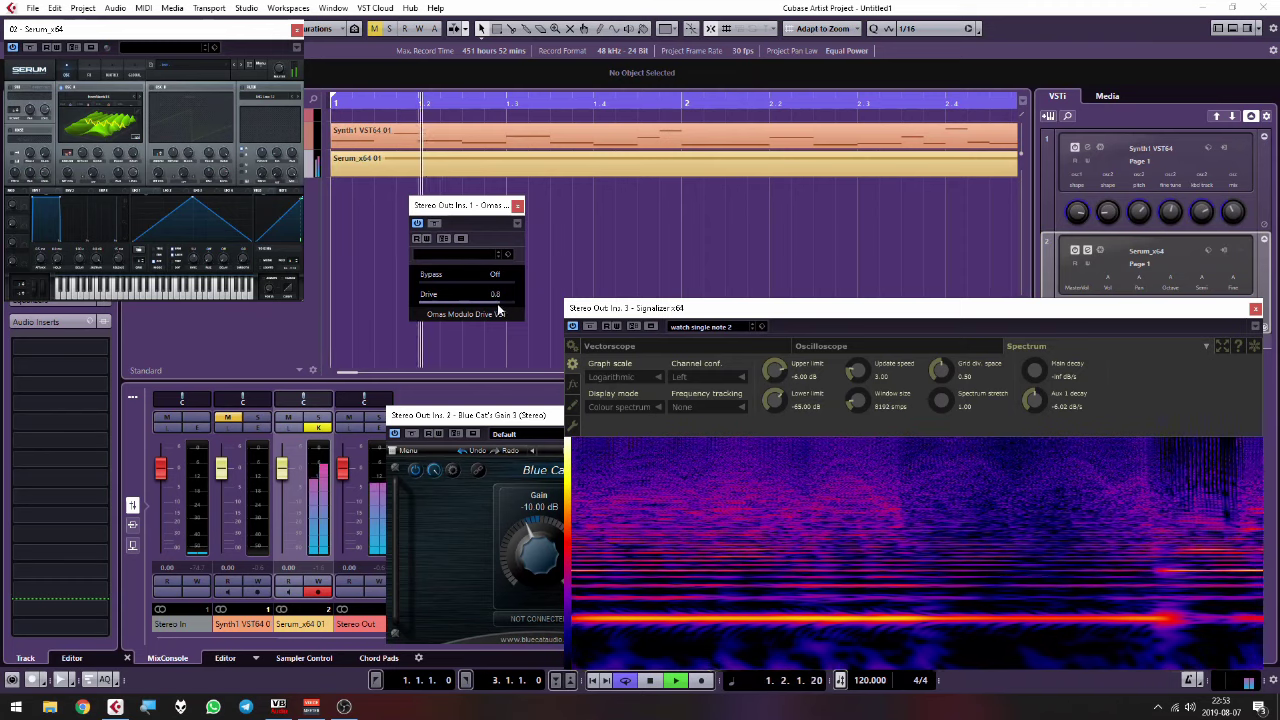
{"action": "left_click", "coordinate": [505, 307]}
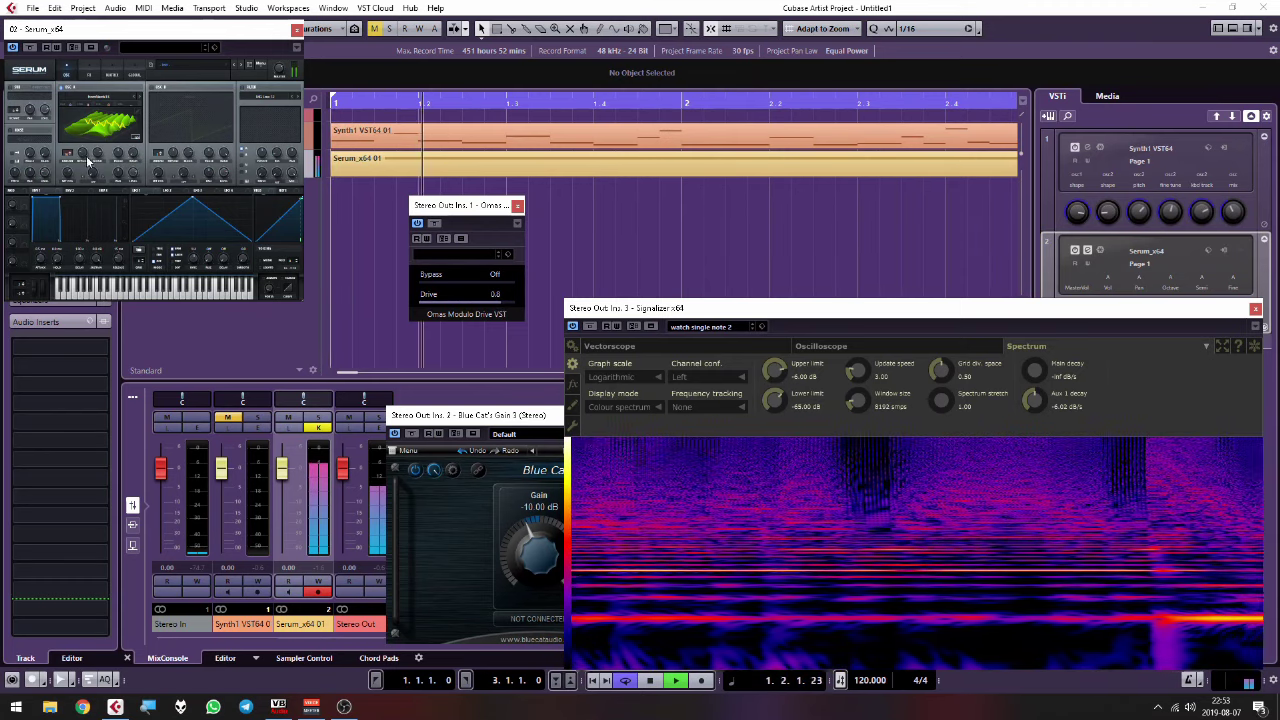
Step: Readjust oscillator A's unison and lower the modulo Drive to 0.5
{"action": "left_click_drag", "start_coordinate": [73, 154], "coordinate": [75, 165]}
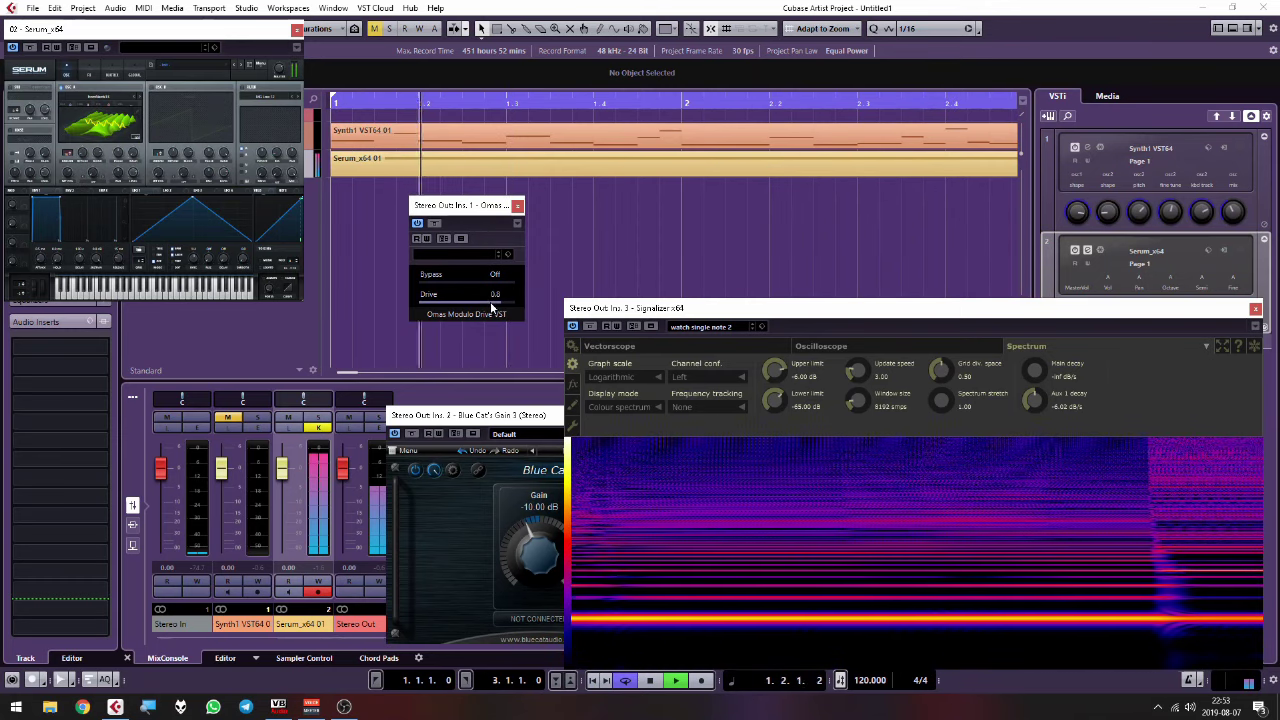
{"action": "left_click_drag", "start_coordinate": [502, 313], "coordinate": [466, 302]}
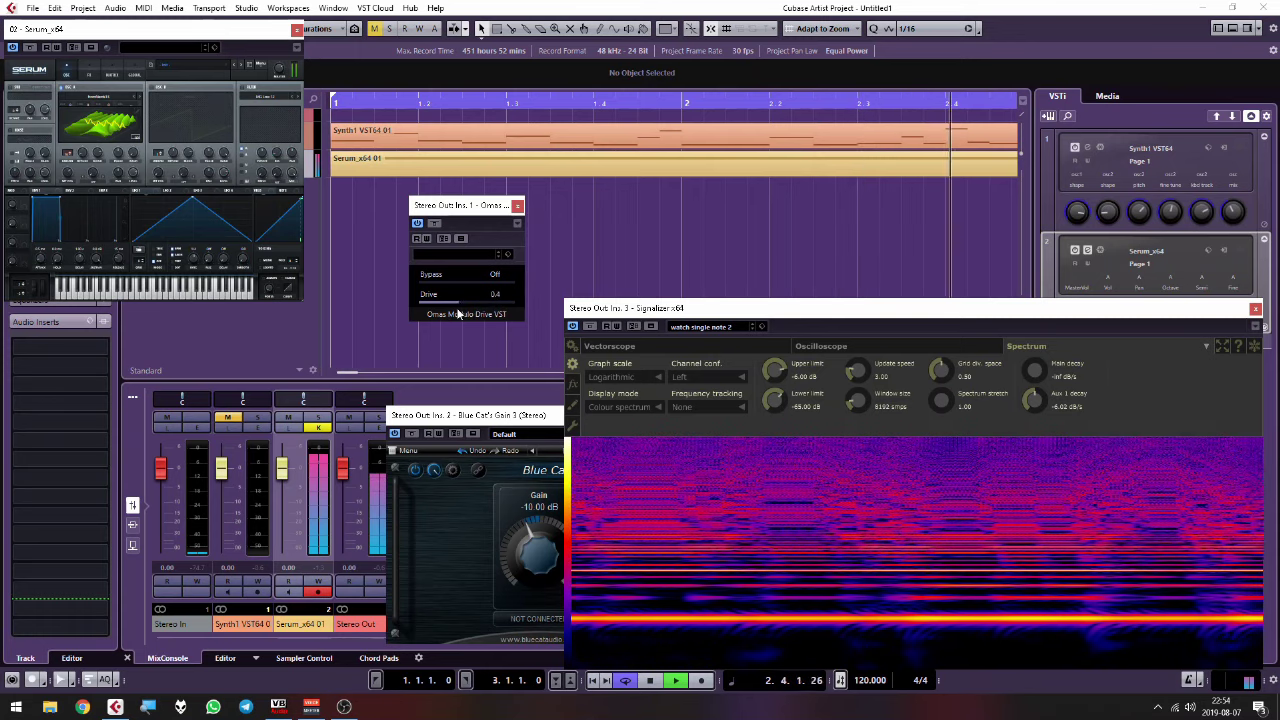
Step: Load the user wavetable from the fractalgasm png folder into oscillator A
{"action": "left_click", "coordinate": [89, 101]}
{"action": "mouse_move", "coordinate": [100, 152]}
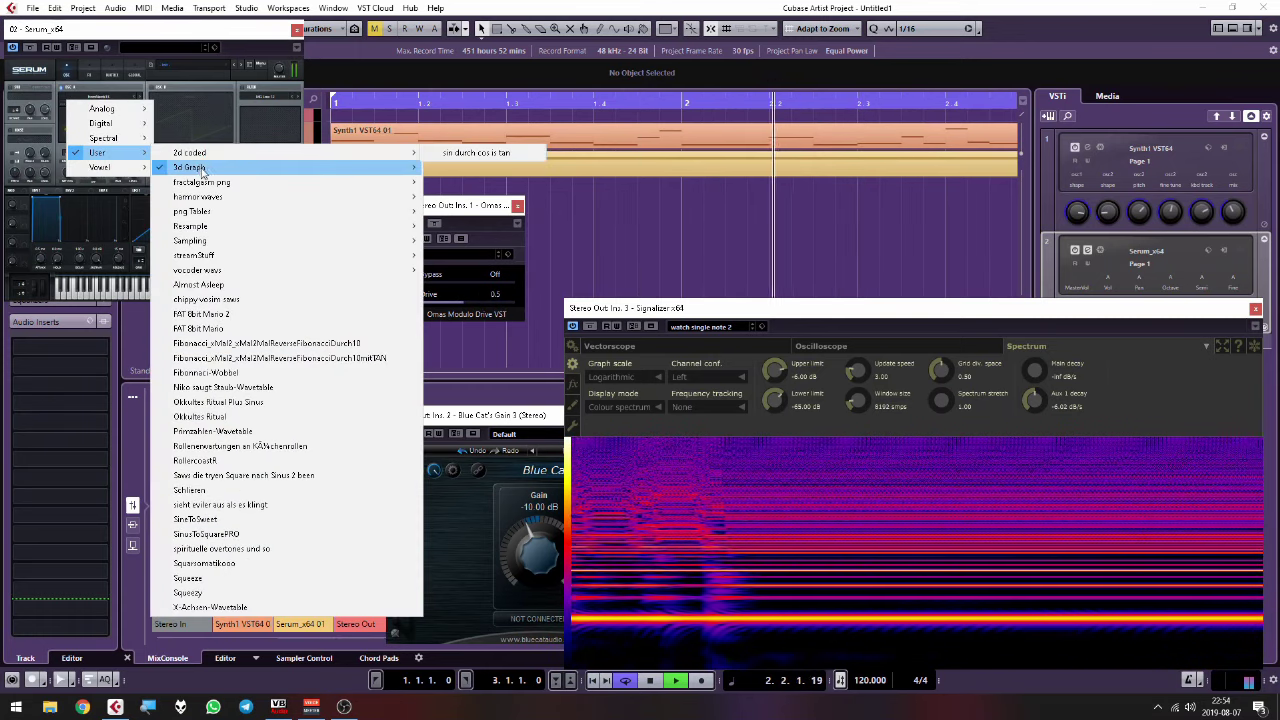
{"action": "left_click", "coordinate": [447, 182]}
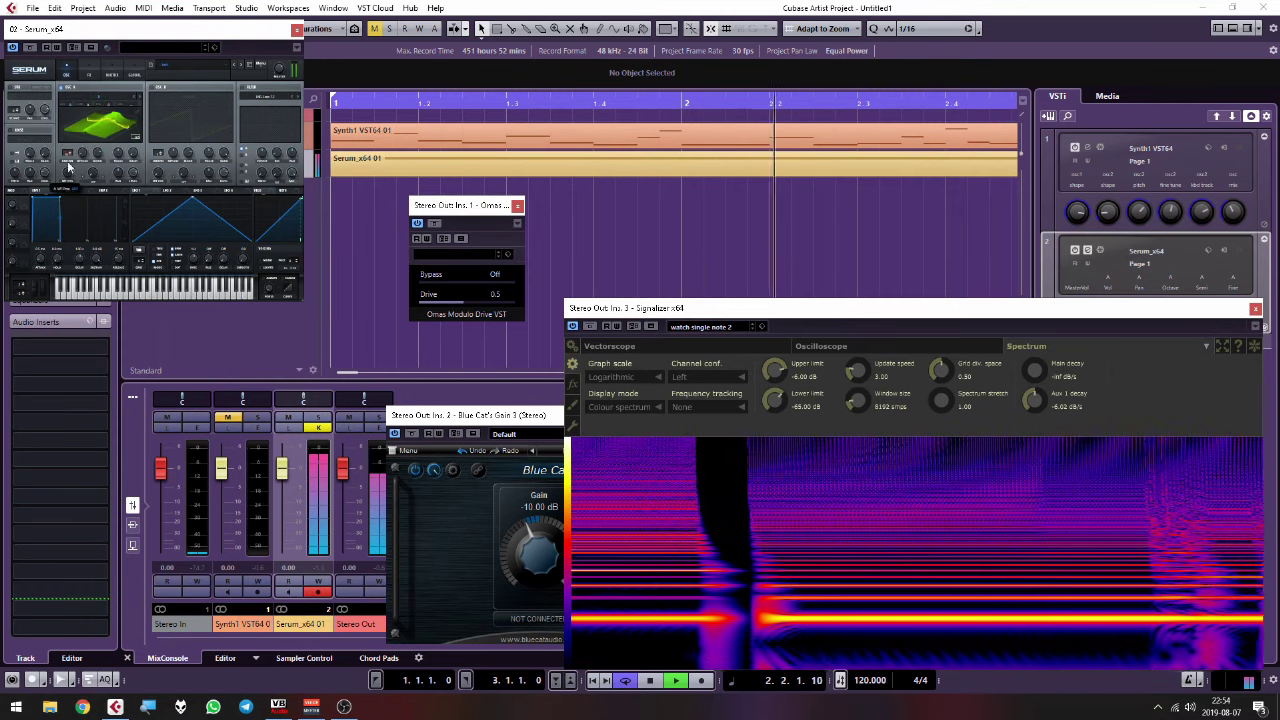
Step: Lower the modulo Drive to 0.0 and switch Signalizer to the Oscilloscope view
{"action": "left_click_drag", "start_coordinate": [500, 301], "coordinate": [443, 307]}
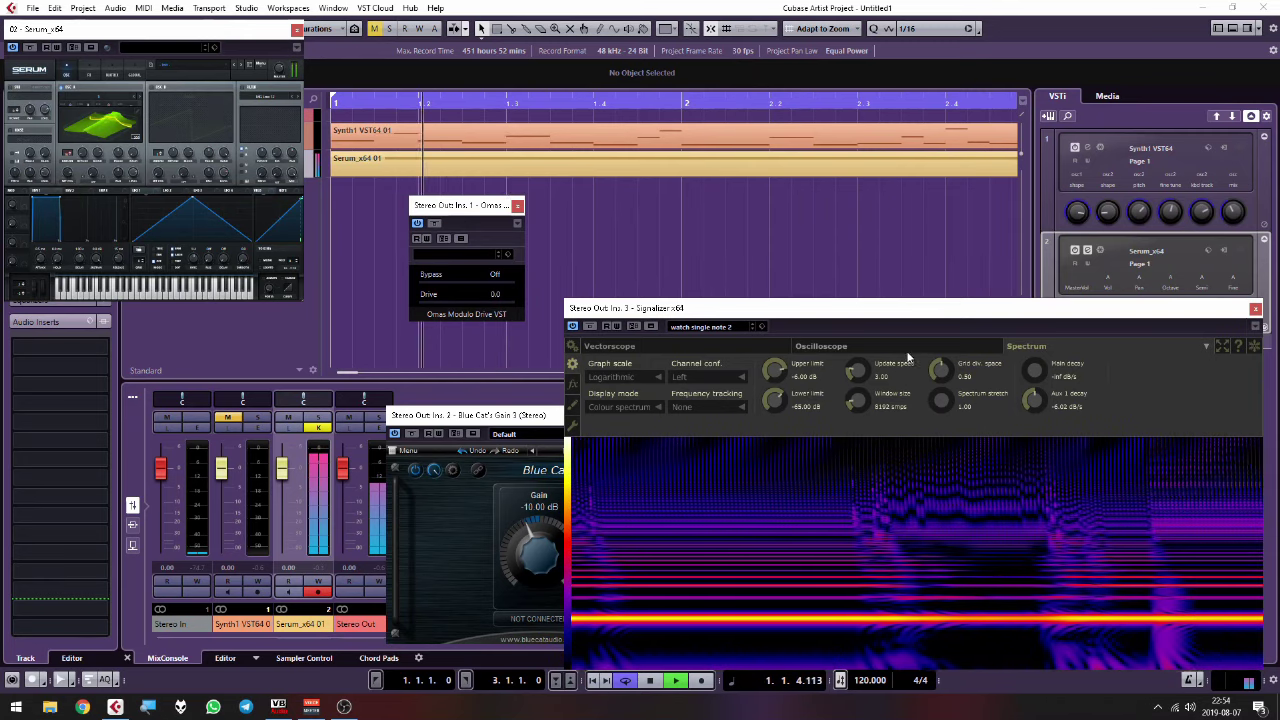
{"action": "left_click", "coordinate": [907, 350]}
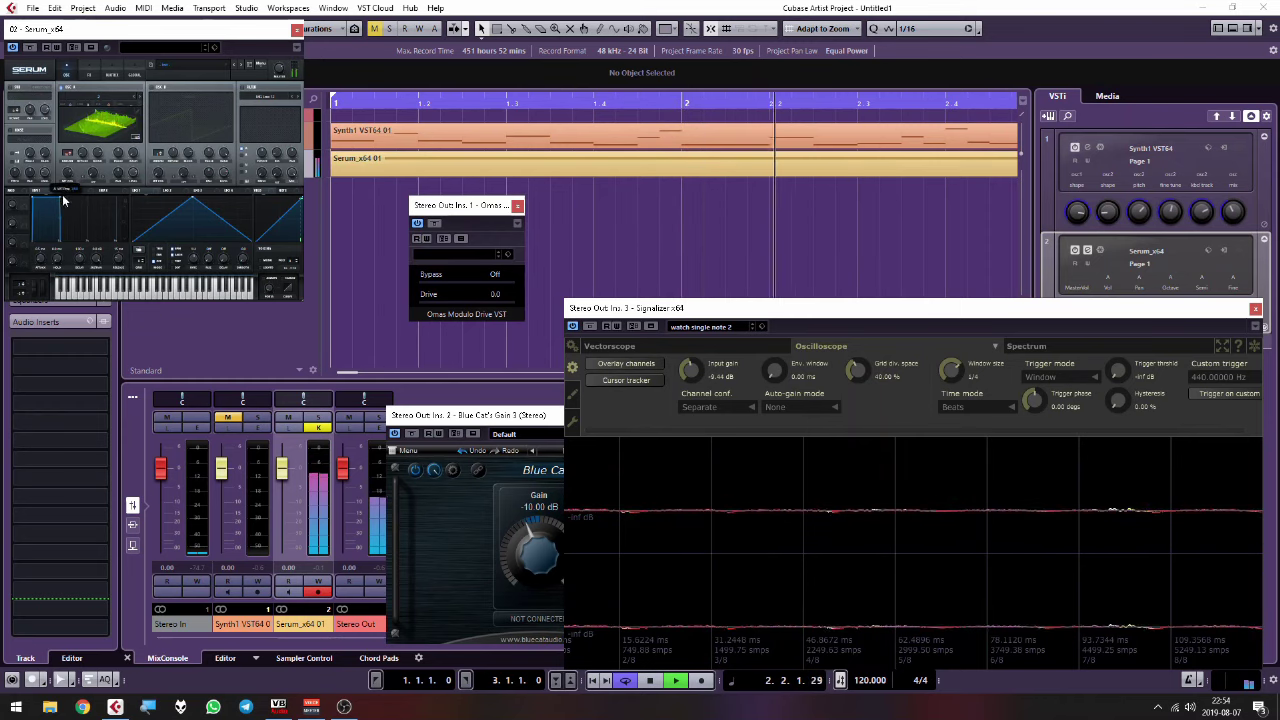
Step: Load a user wavetable from the Sampling folder into oscillator A and raise the modulo Drive to 0.7
{"action": "left_click", "coordinate": [120, 96]}
{"action": "mouse_move", "coordinate": [100, 152]}
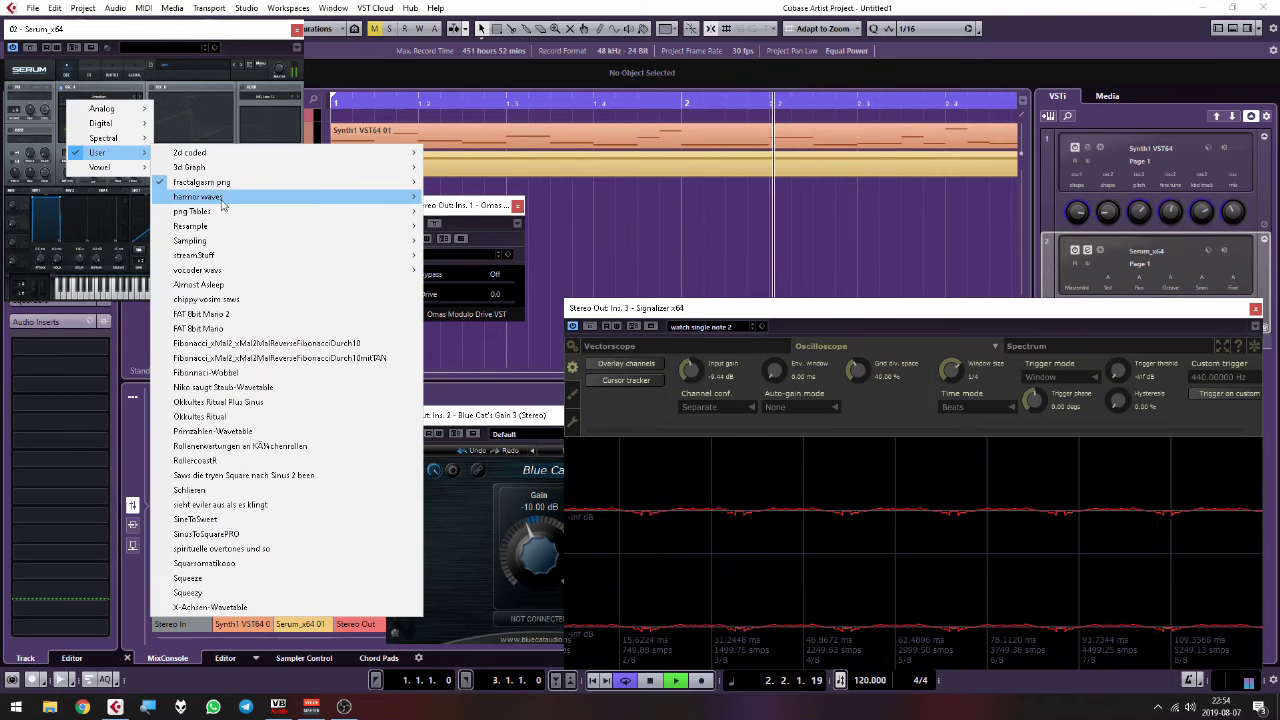
{"action": "mouse_move", "coordinate": [212, 228]}
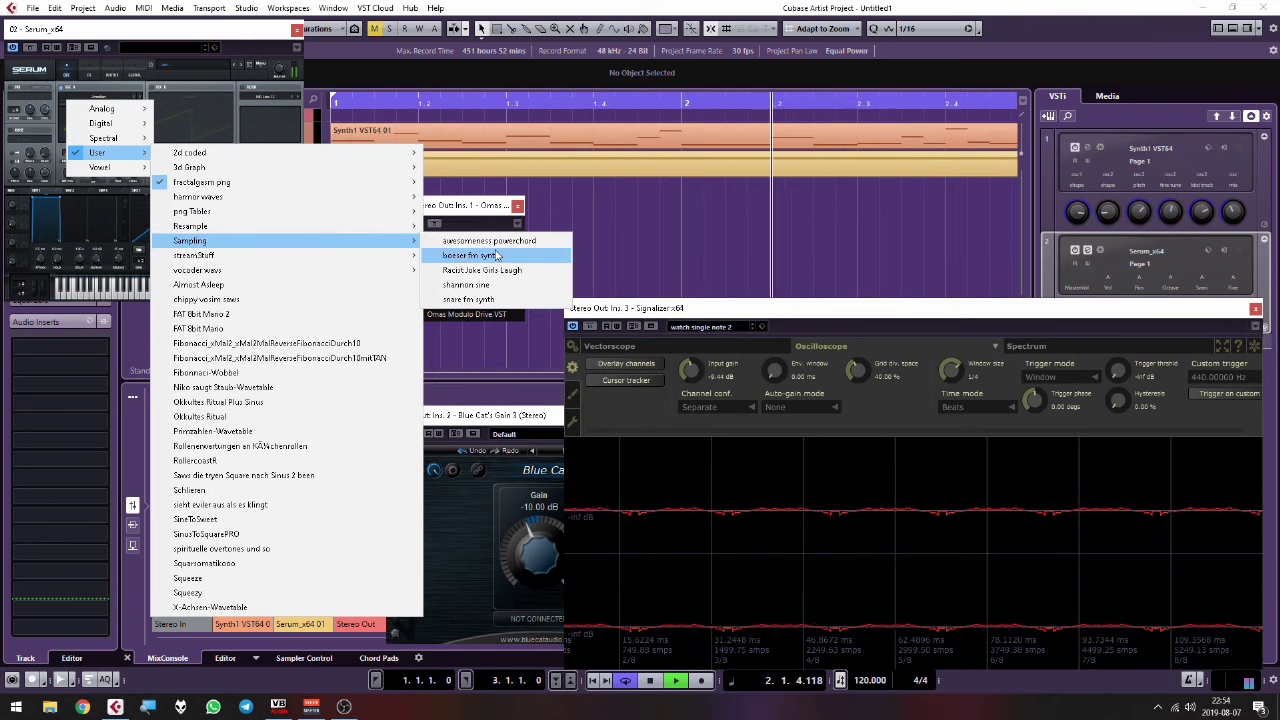
{"action": "left_click", "coordinate": [497, 256]}
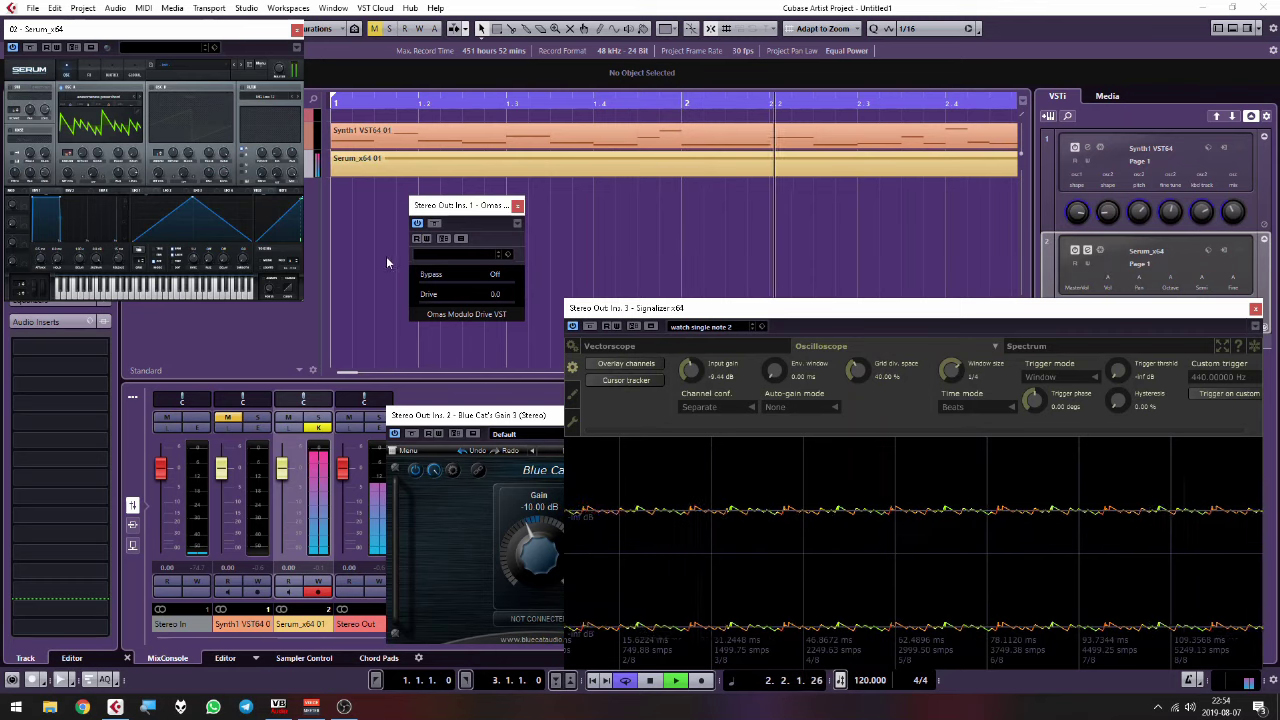
{"action": "left_click_drag", "start_coordinate": [425, 300], "coordinate": [481, 307]}
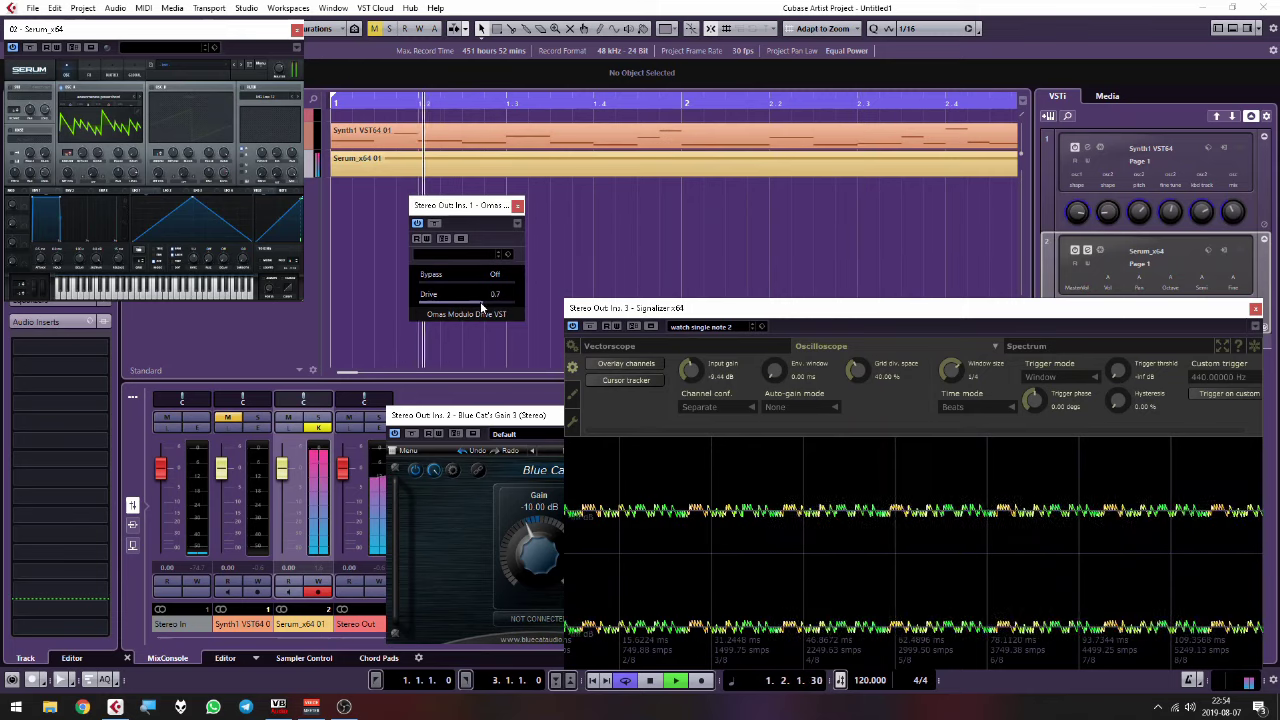
Step: Open the Serum part for editing, transpose its note down an octave to A-1, and set the modulo Drive to 0.4
{"action": "double_click", "coordinate": [450, 160]}
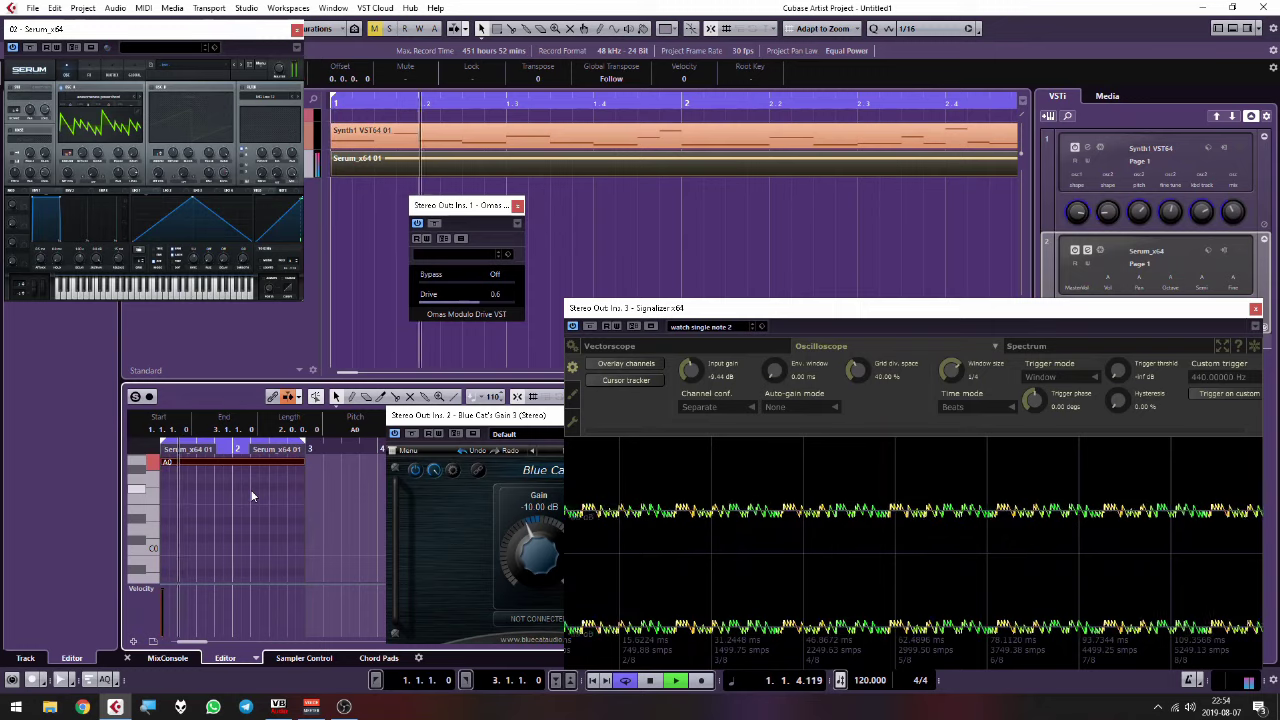
{"action": "key", "text": "shift+Down"}
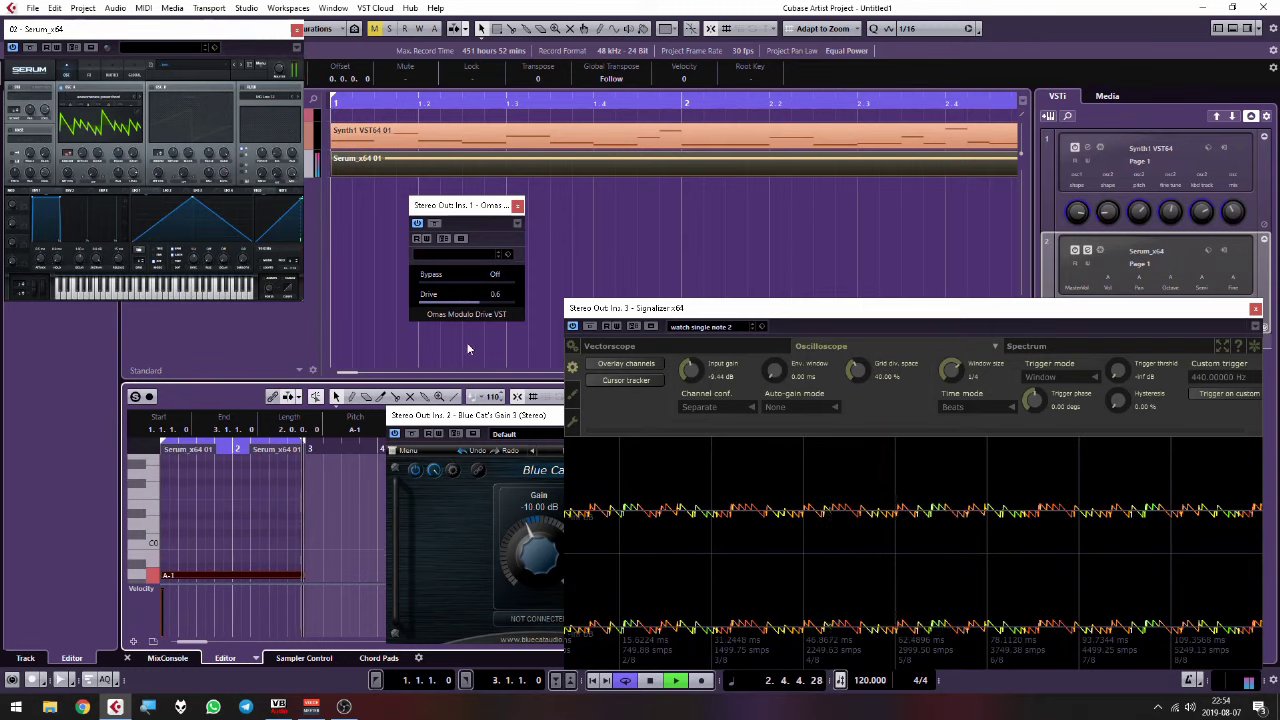
{"action": "left_click_drag", "start_coordinate": [483, 315], "coordinate": [467, 311]}
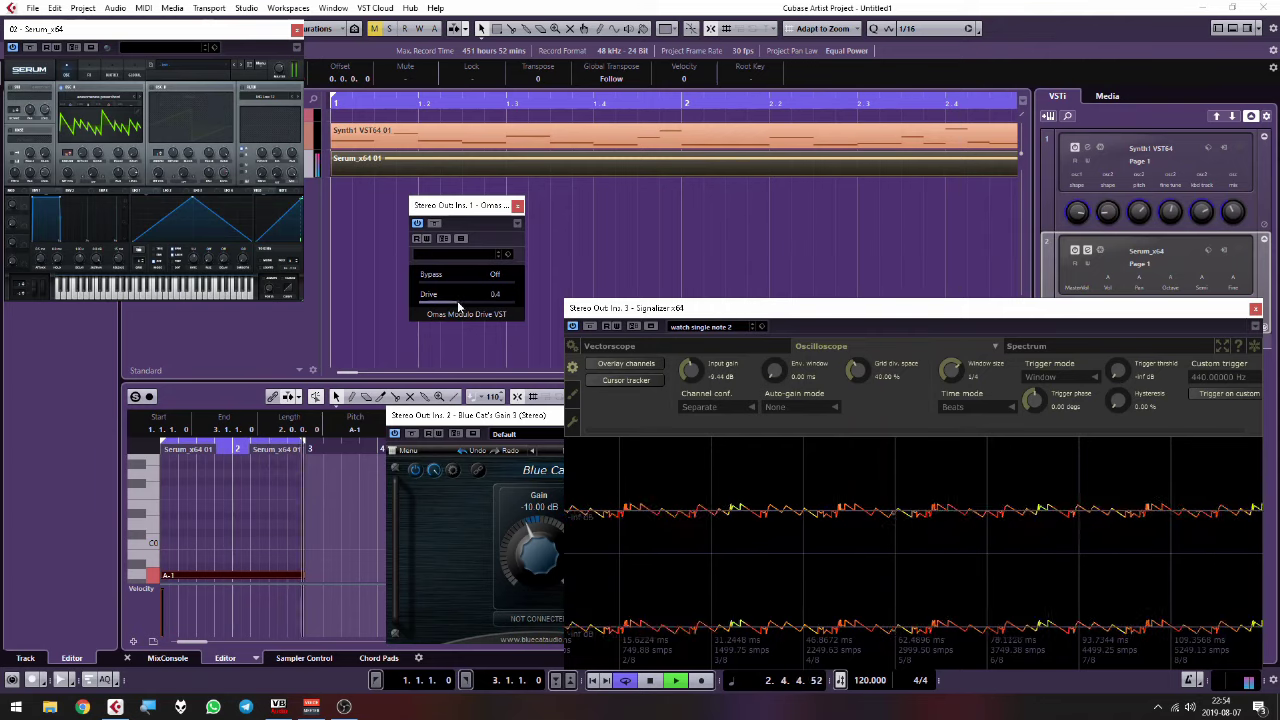
Step: Transpose the Serum part's note up by octaves to A1 and lower the modulo Drive to 0.0
{"action": "key", "text": "space"}
{"action": "key", "text": "shift+Up"}
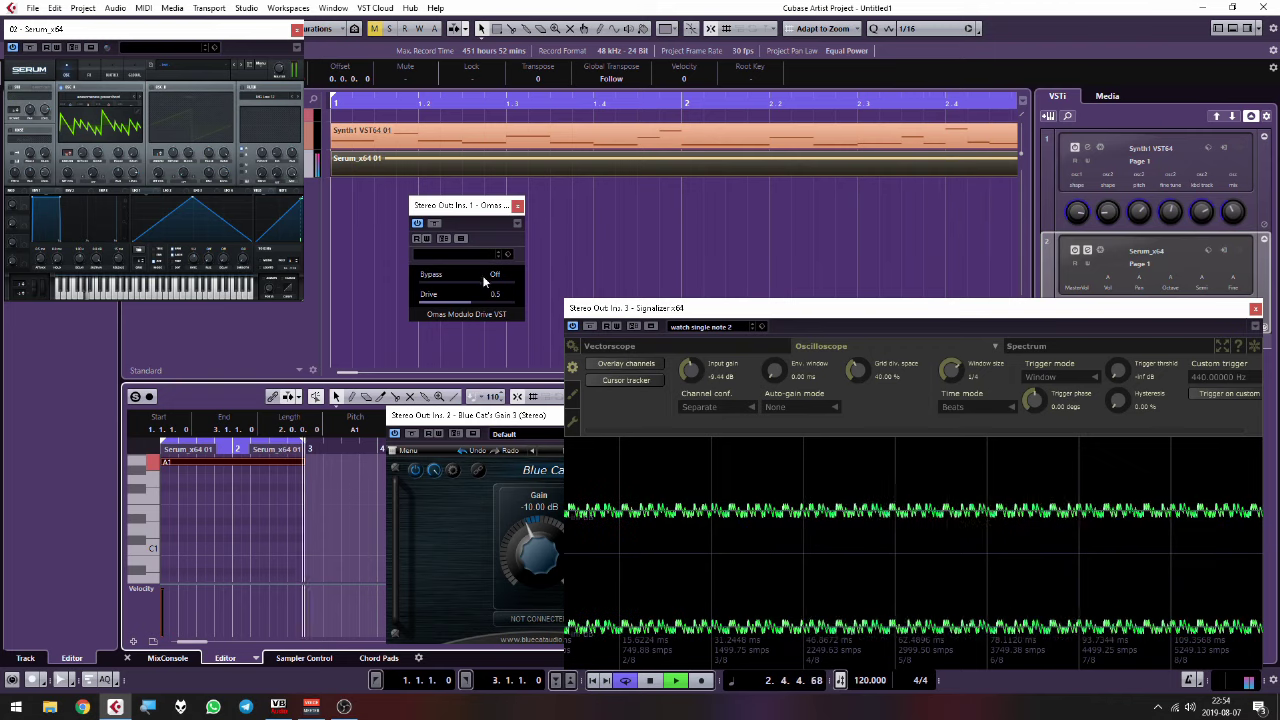
{"action": "left_click_drag", "start_coordinate": [470, 300], "coordinate": [400, 329]}
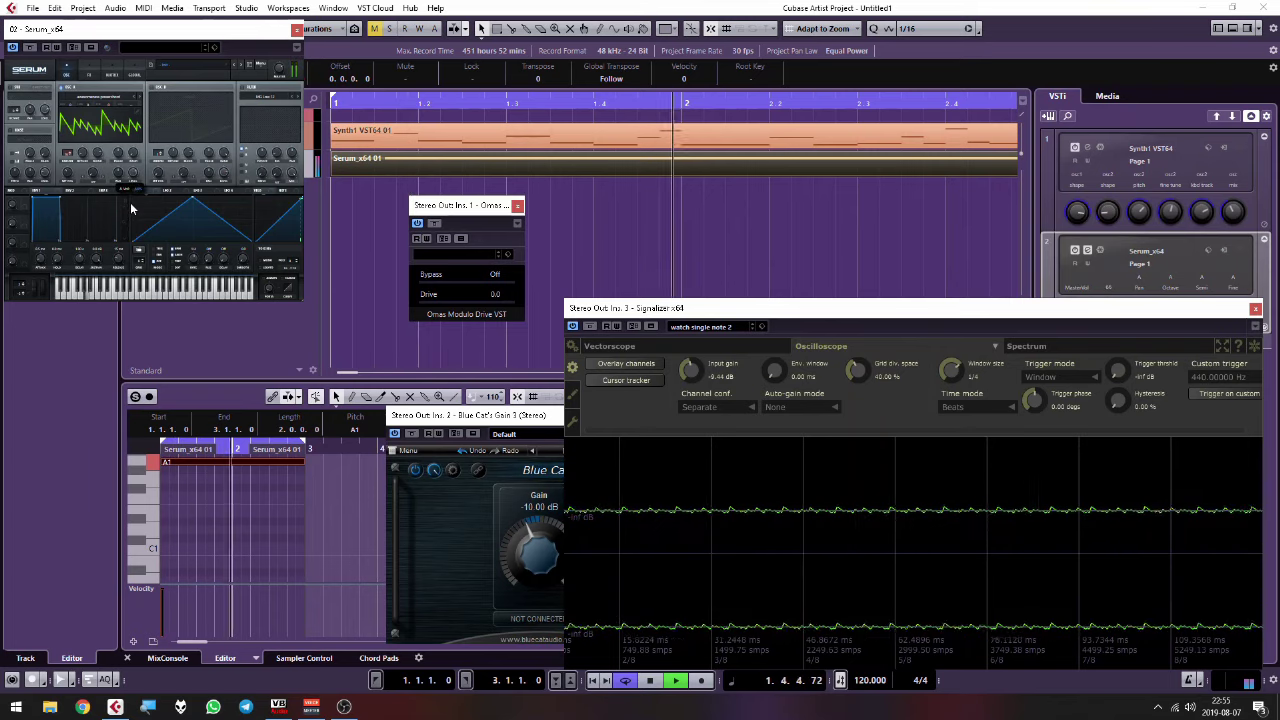
Step: Raise the modulo Drive in stages from zero to 0.6, switching Signalizer to the Spectrum view along the way
{"action": "left_click", "coordinate": [428, 303]}
{"action": "left_click_drag", "start_coordinate": [430, 310], "coordinate": [456, 298]}
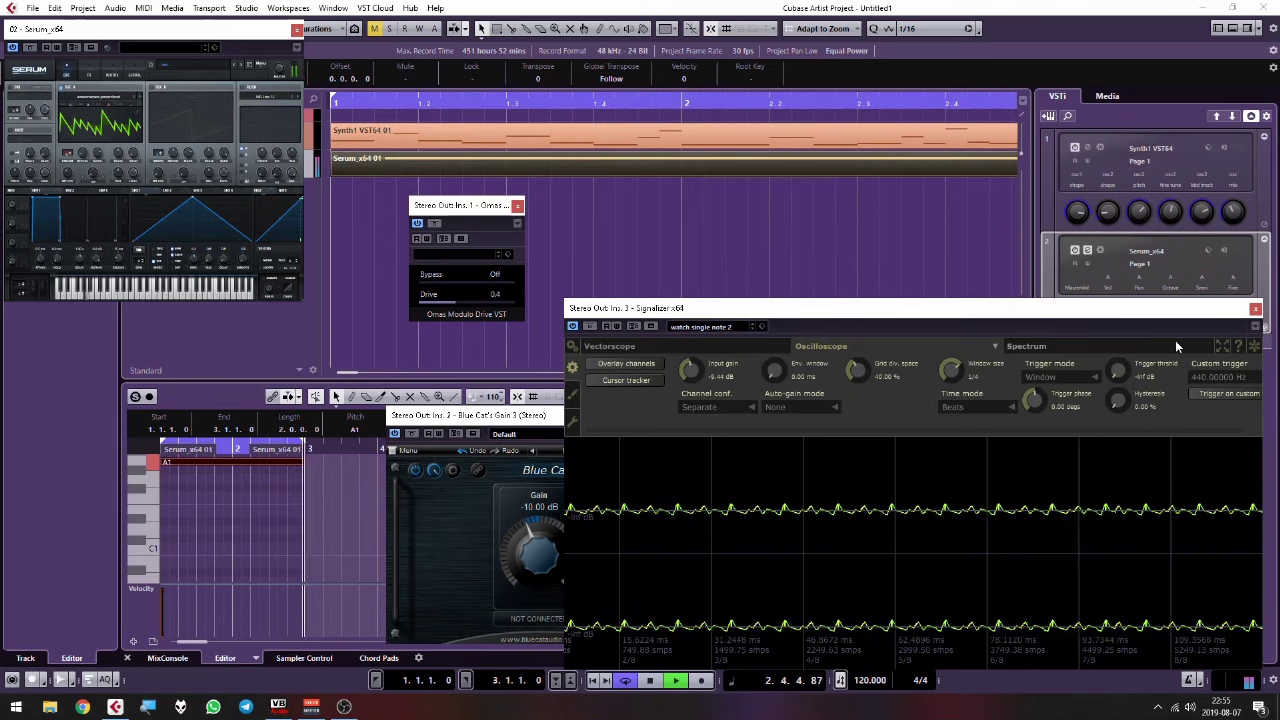
{"action": "left_click", "coordinate": [1175, 341]}
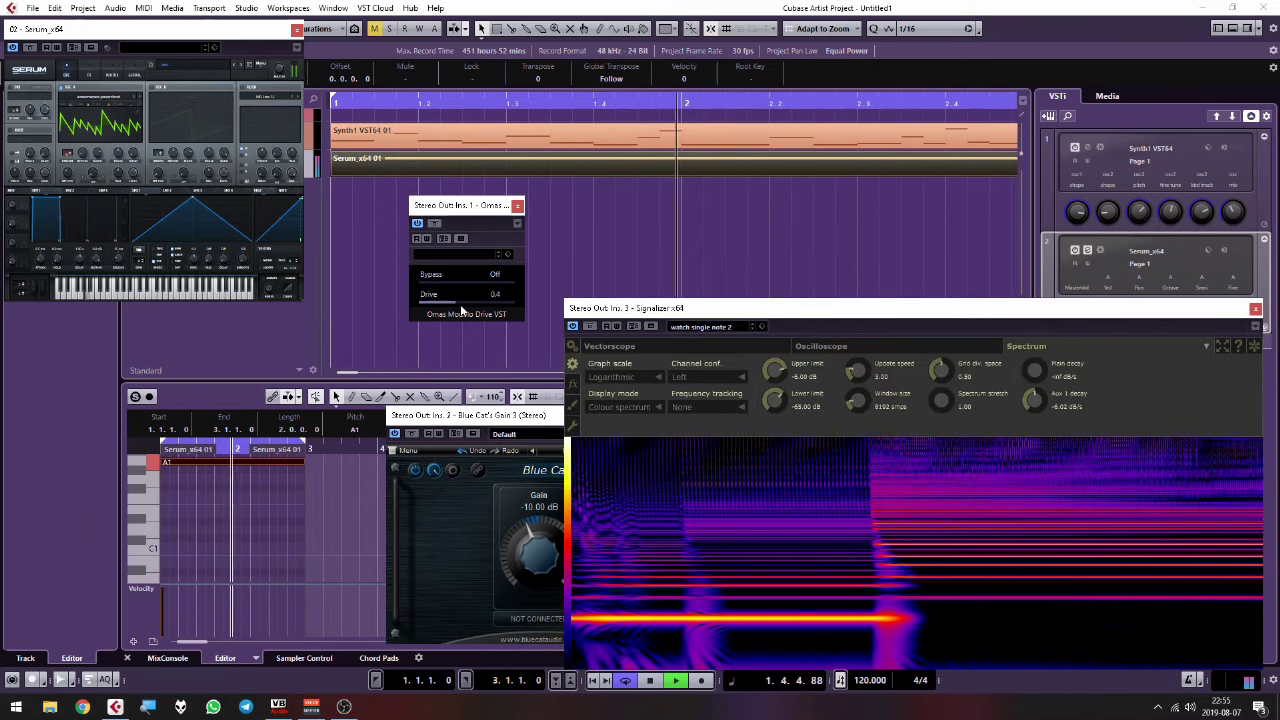
{"action": "mouse_move", "coordinate": [460, 304]}
{"action": "left_mouse_down"}
{"action": "mouse_move", "coordinate": [500, 307]}
{"action": "mouse_move", "coordinate": [478, 305]}
{"action": "left_mouse_up"}
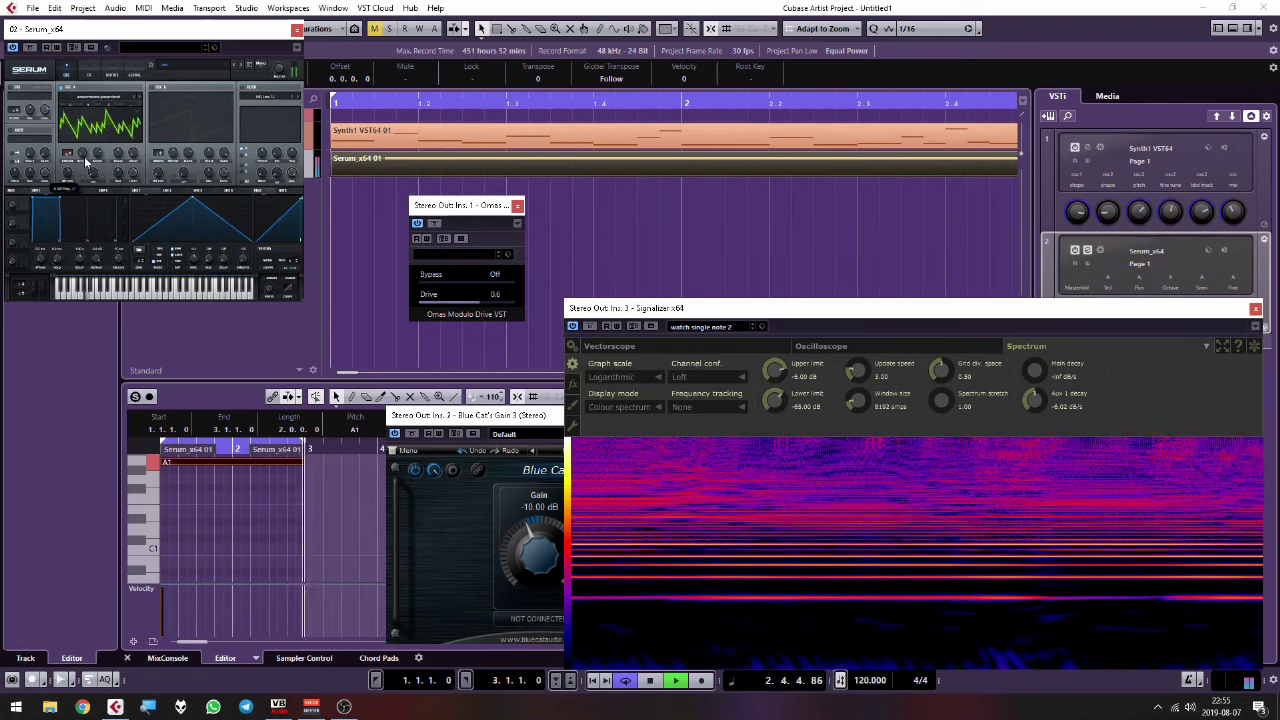
Step: Close the Serum window and open the Synth1 track's instrument editor, restarting playback
{"action": "key", "text": "space"}
{"action": "left_click", "coordinate": [295, 30]}
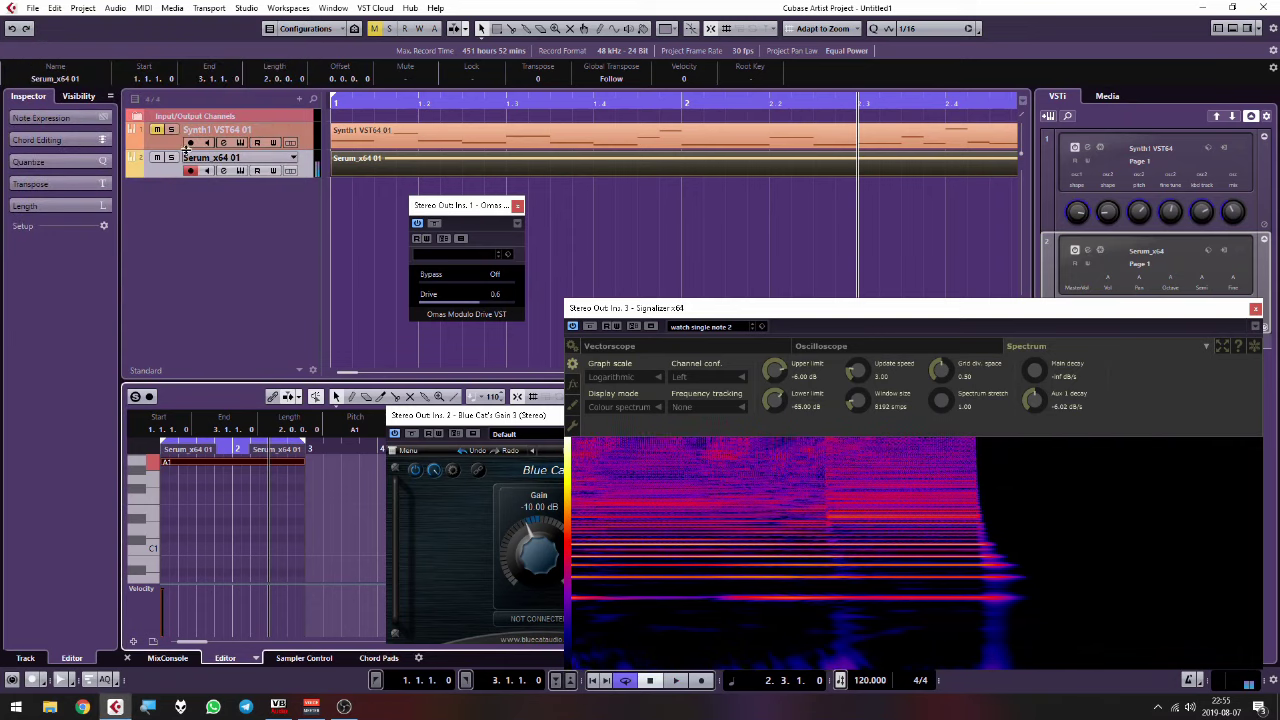
{"action": "key", "text": "space"}
{"action": "left_click", "coordinate": [240, 142]}
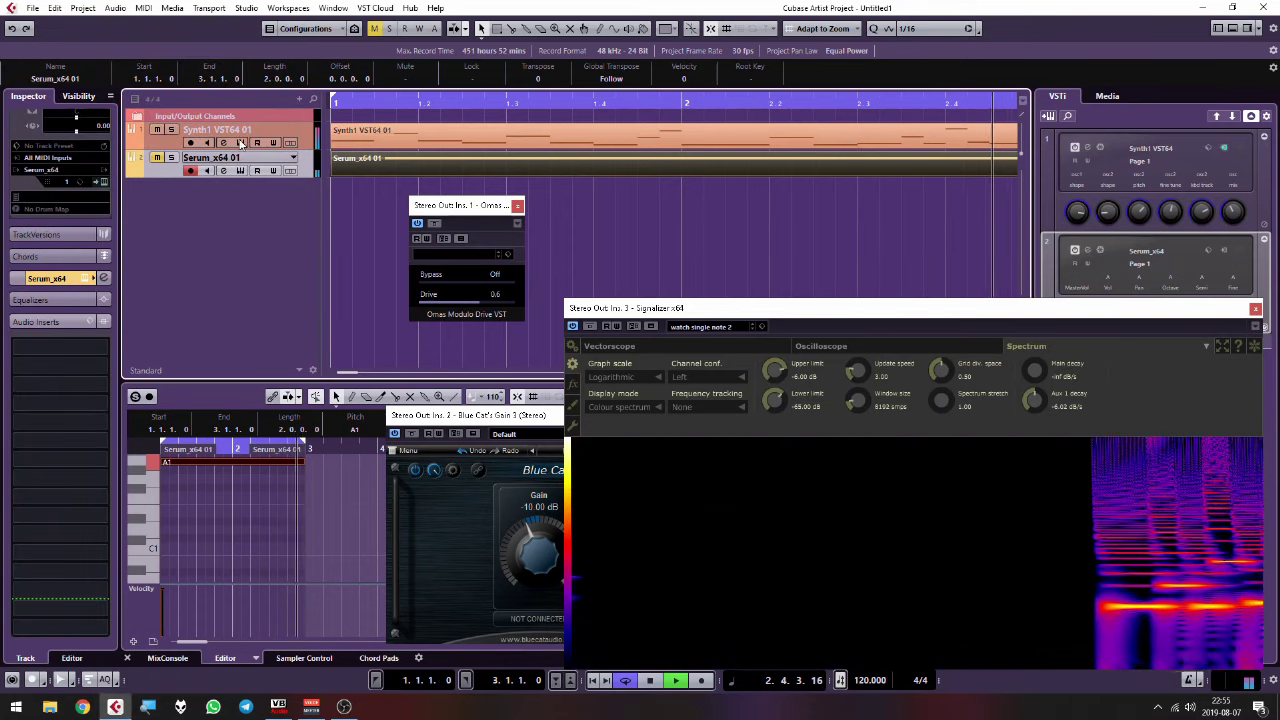
Step: Rearrange the Synth1 and modulo windows, lower the modulo Drive to 0.0, and set Blue Cat's Gain to -3.00 dB
{"action": "left_click_drag", "start_coordinate": [983, 145], "coordinate": [255, 106]}
{"action": "left_click_drag", "start_coordinate": [490, 207], "coordinate": [575, 208]}
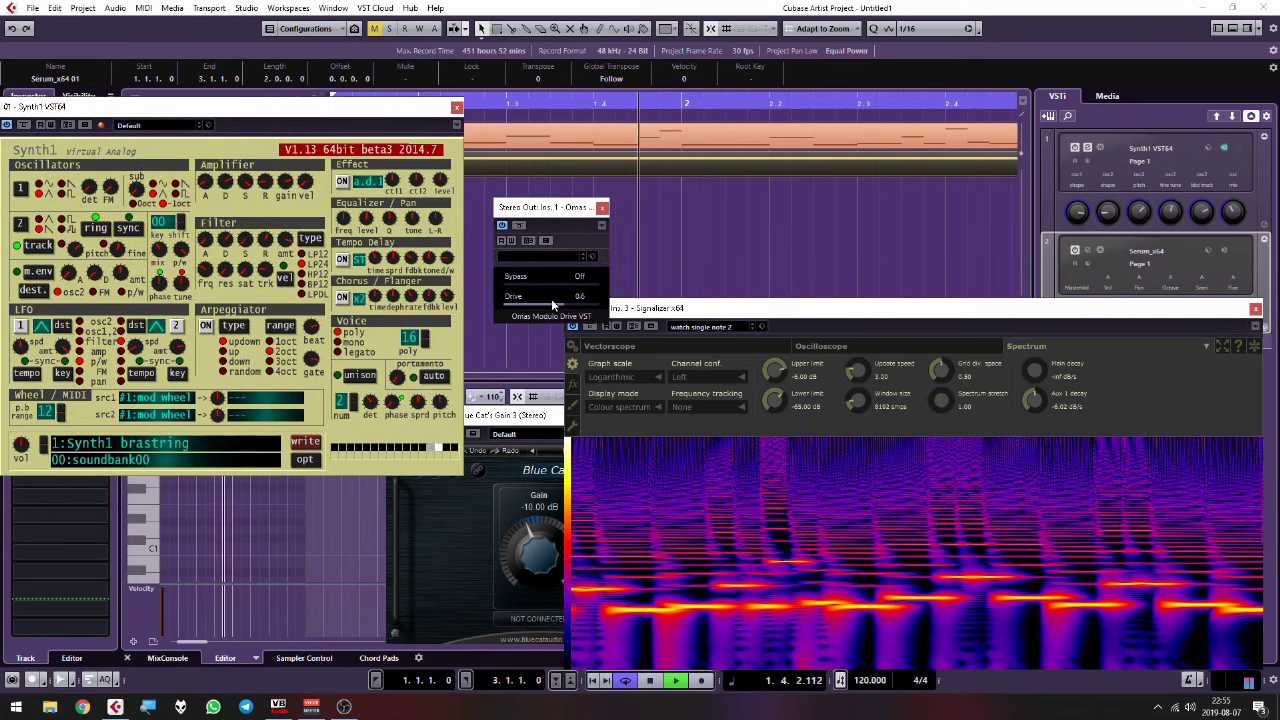
{"action": "left_click_drag", "start_coordinate": [551, 299], "coordinate": [505, 299]}
{"action": "left_click_drag", "start_coordinate": [345, 112], "coordinate": [427, 110]}
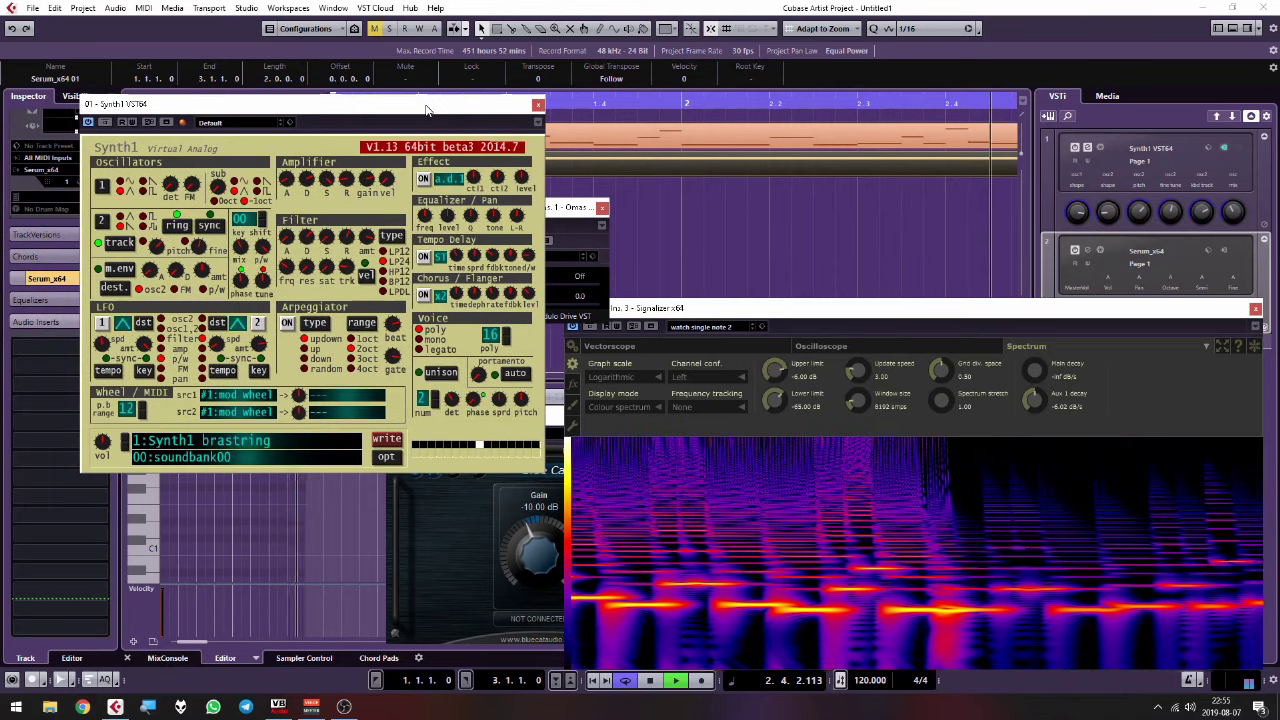
{"action": "left_click_drag", "start_coordinate": [561, 566], "coordinate": [546, 560]}
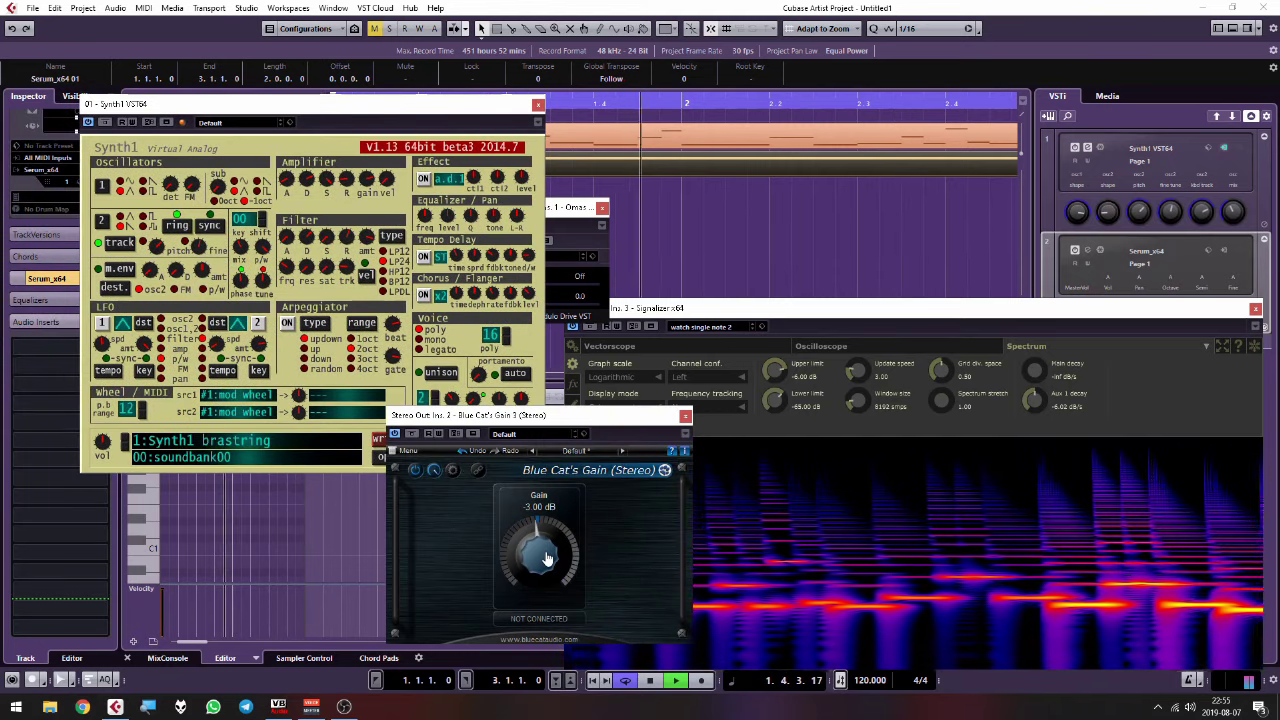
Step: Raise the modulo Drive in stages to 0.4 while the Synth1 part plays
{"action": "left_click", "coordinate": [572, 210]}
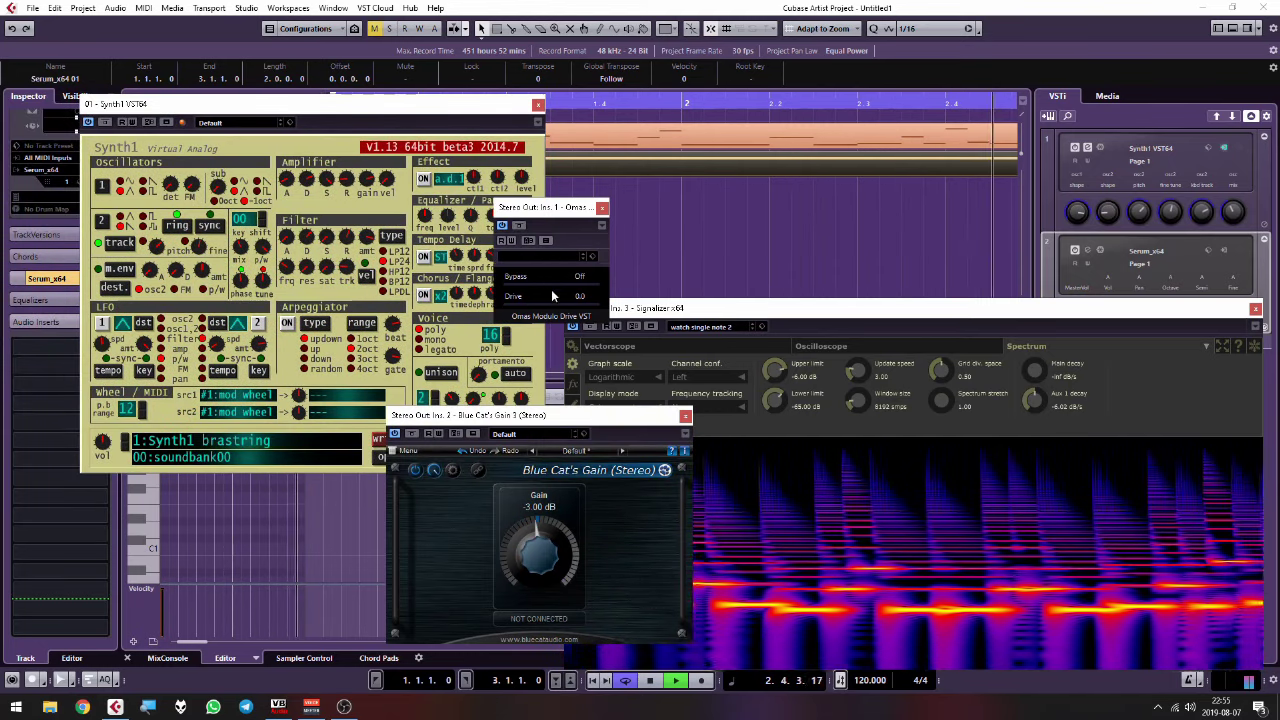
{"action": "left_click_drag", "start_coordinate": [508, 313], "coordinate": [533, 315]}
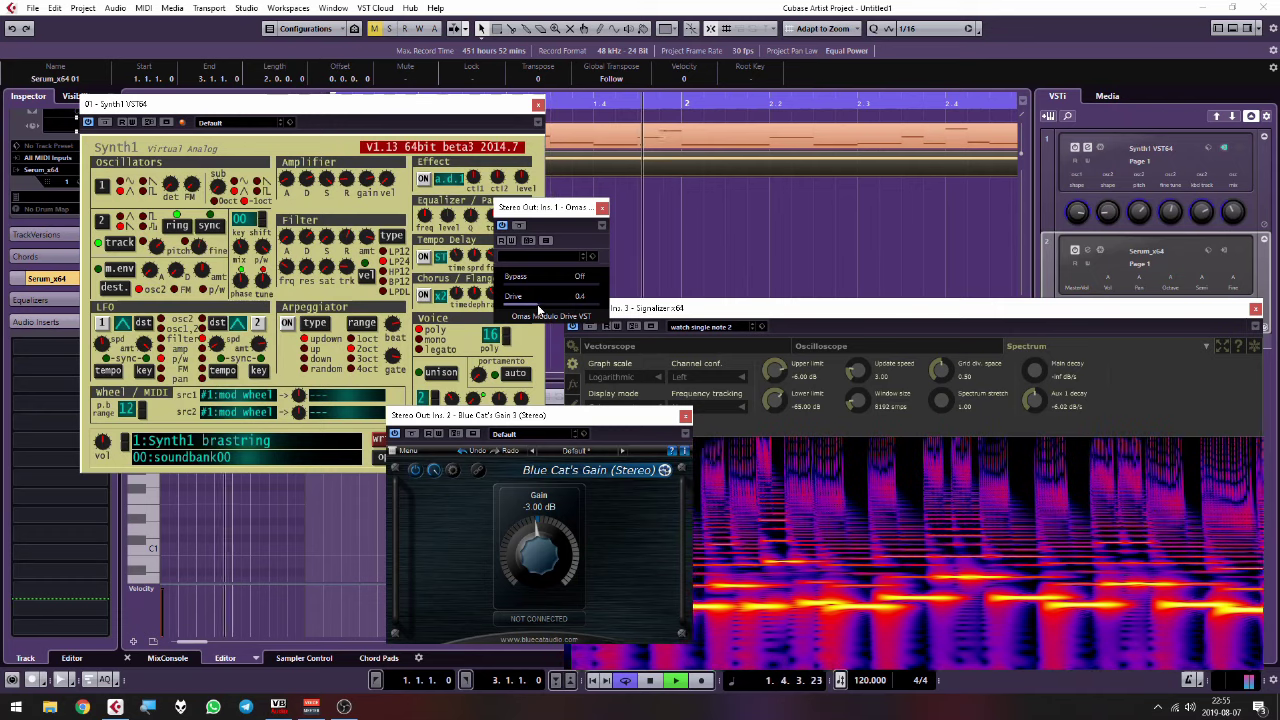
{"action": "left_click_drag", "start_coordinate": [533, 314], "coordinate": [541, 303]}
Step: Switch Signalizer to the Oscilloscope view with Spectral trigger mode and a window size of 1/1
{"action": "left_click", "coordinate": [821, 346]}
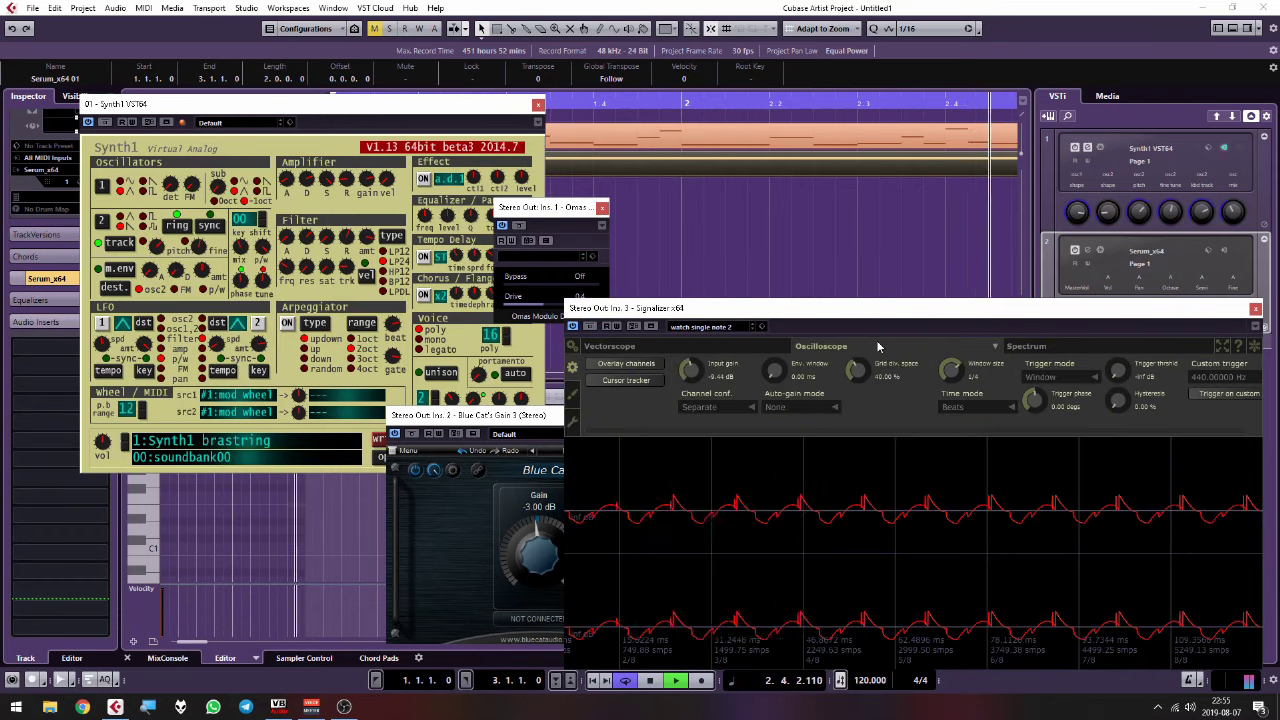
{"action": "left_click", "coordinate": [1060, 376]}
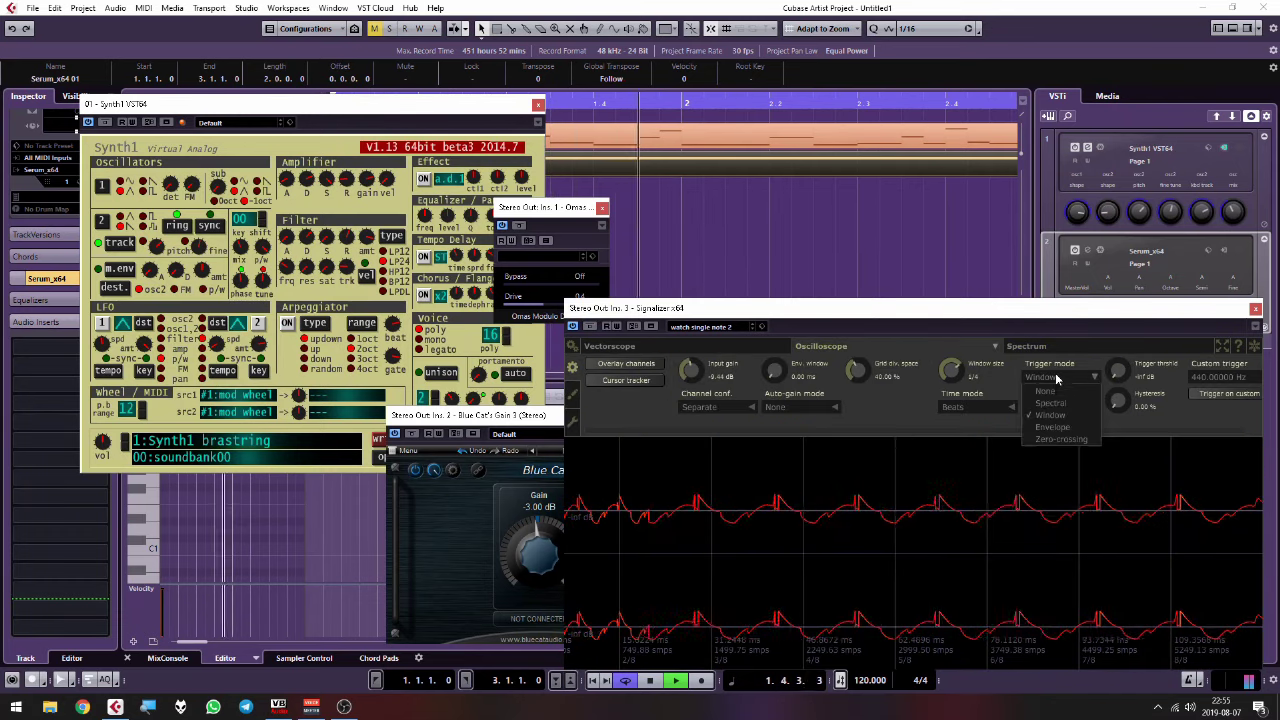
{"action": "left_click", "coordinate": [1058, 402]}
{"action": "scroll", "coordinate": [923, 520], "scroll_direction": "up", "scroll_amount": 2}
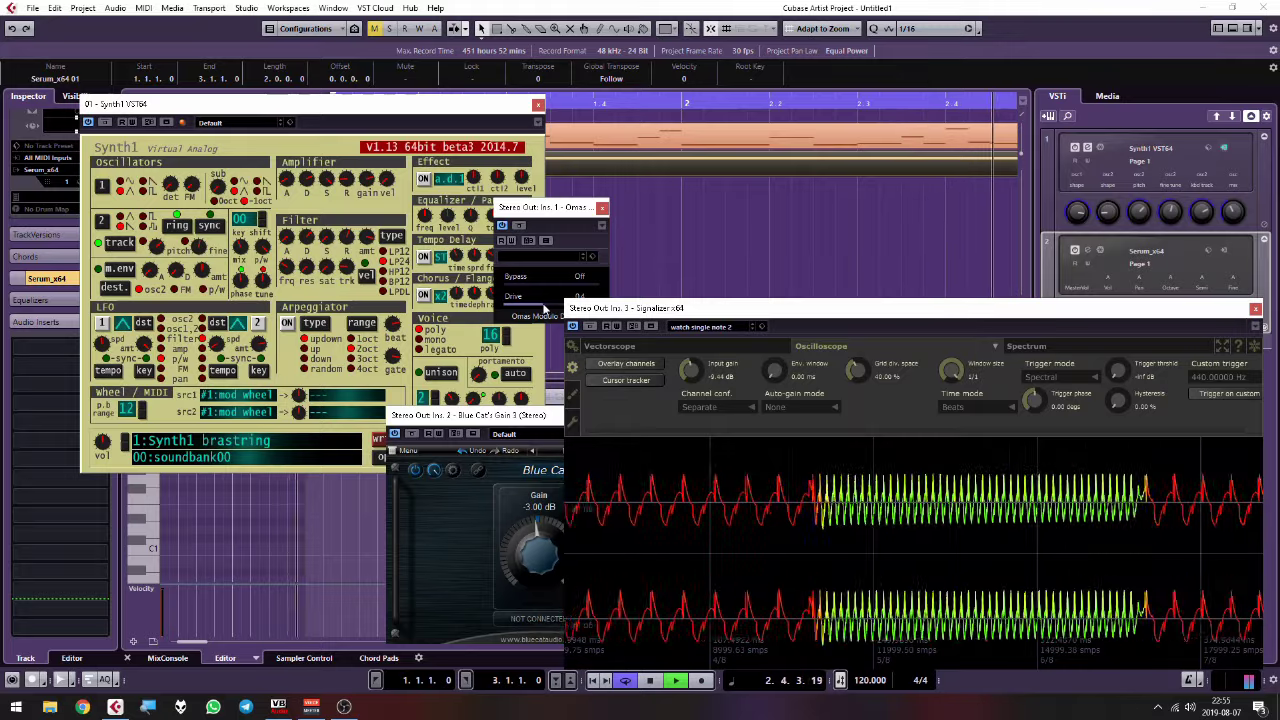
Step: Raise the modulo Drive to 0.8 and adjust Synth1's filter decay and sub oscillator level
{"action": "left_click_drag", "start_coordinate": [501, 290], "coordinate": [567, 304]}
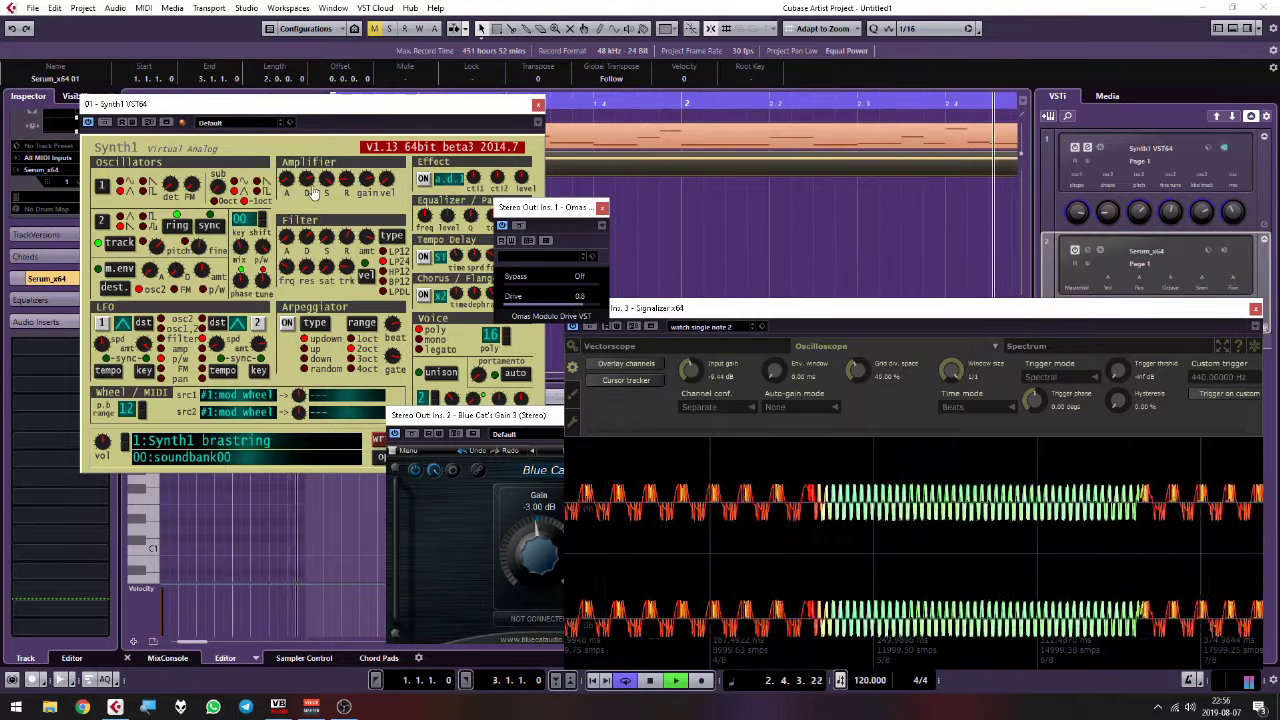
{"action": "left_click_drag", "start_coordinate": [310, 240], "coordinate": [305, 290]}
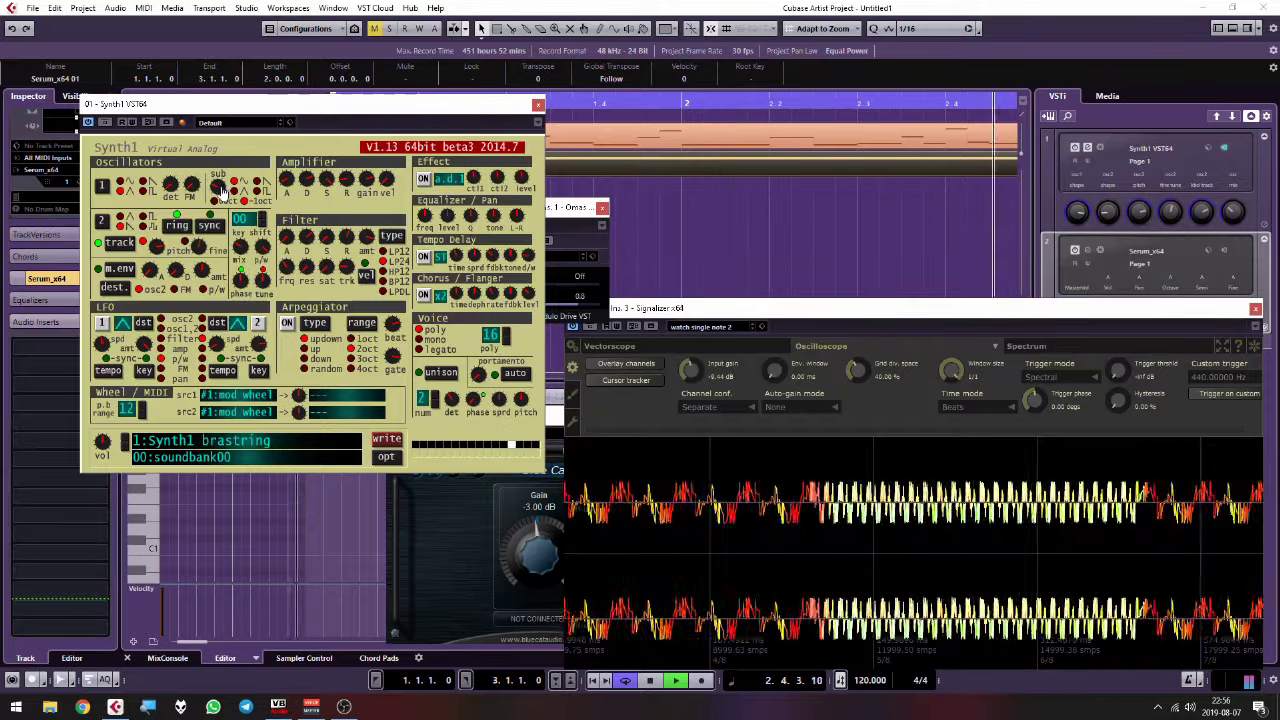
{"action": "left_click_drag", "start_coordinate": [222, 190], "coordinate": [258, 255]}
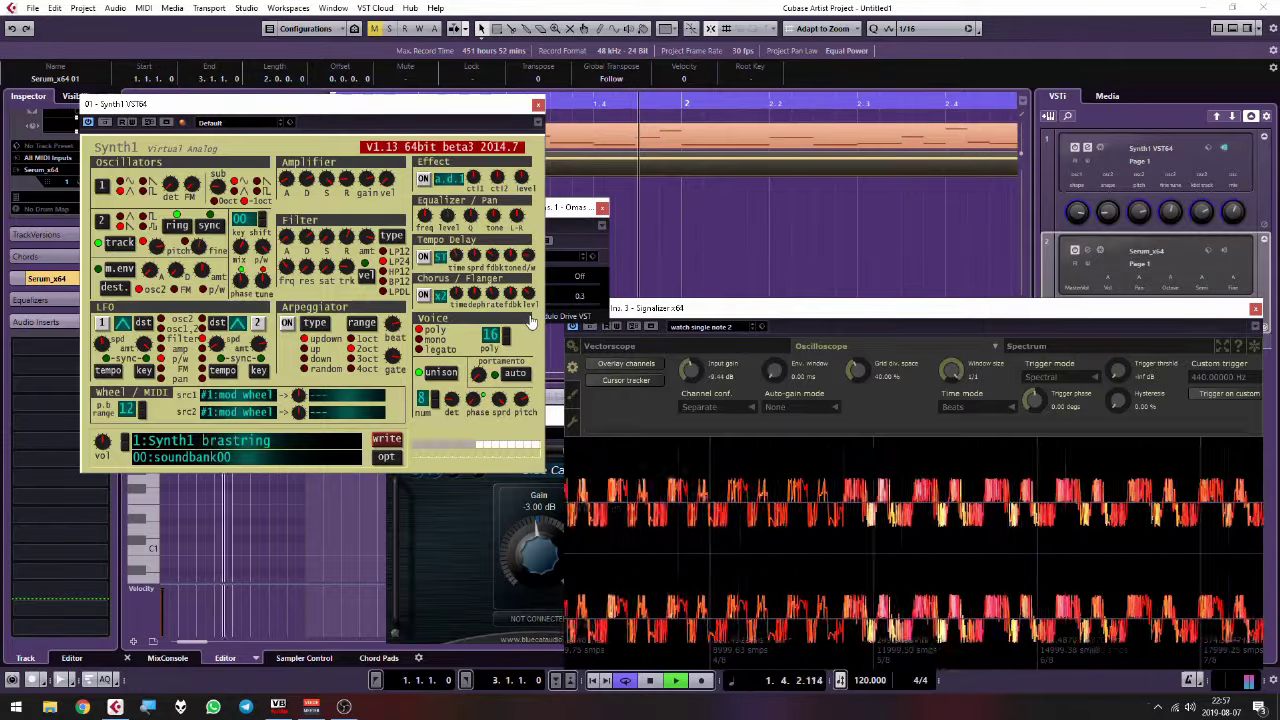
Step: Move the modulo window clear of Synth1 and sweep its Drive to 0.8, down to 0.2, and back to 0.8
{"action": "left_click_drag", "start_coordinate": [562, 207], "coordinate": [654, 200]}
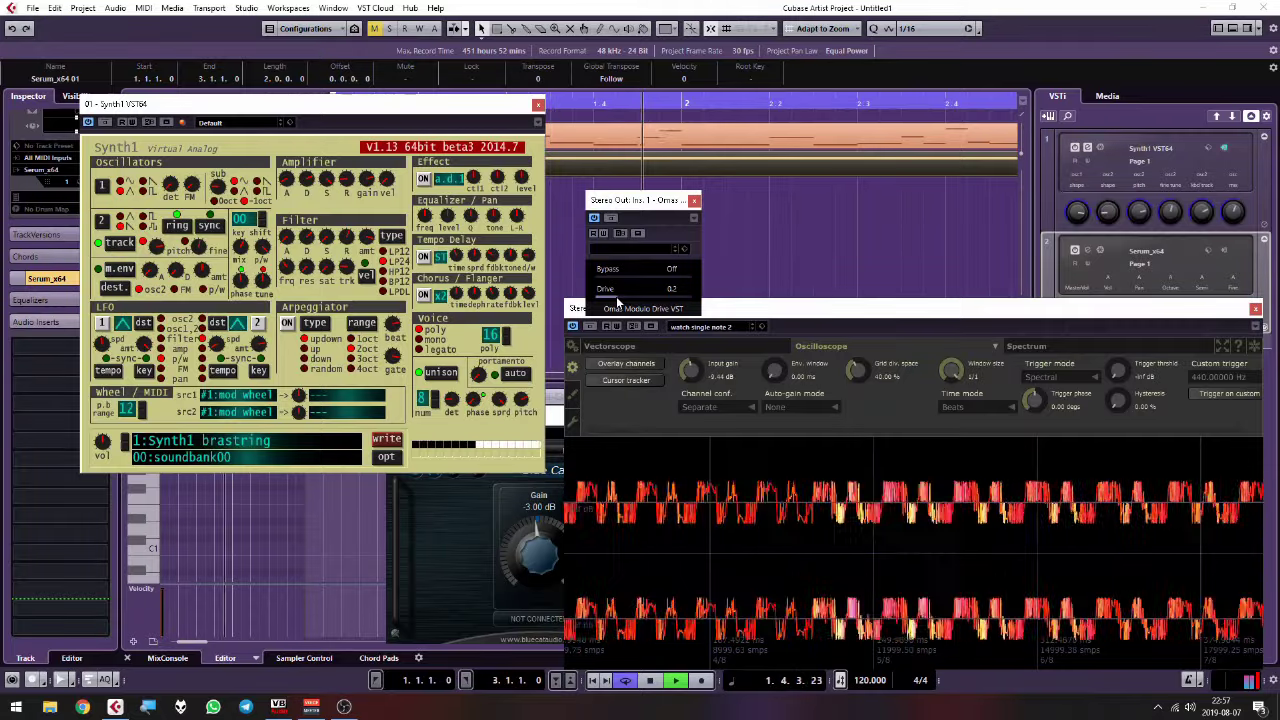
{"action": "left_click_drag", "start_coordinate": [618, 297], "coordinate": [670, 296]}
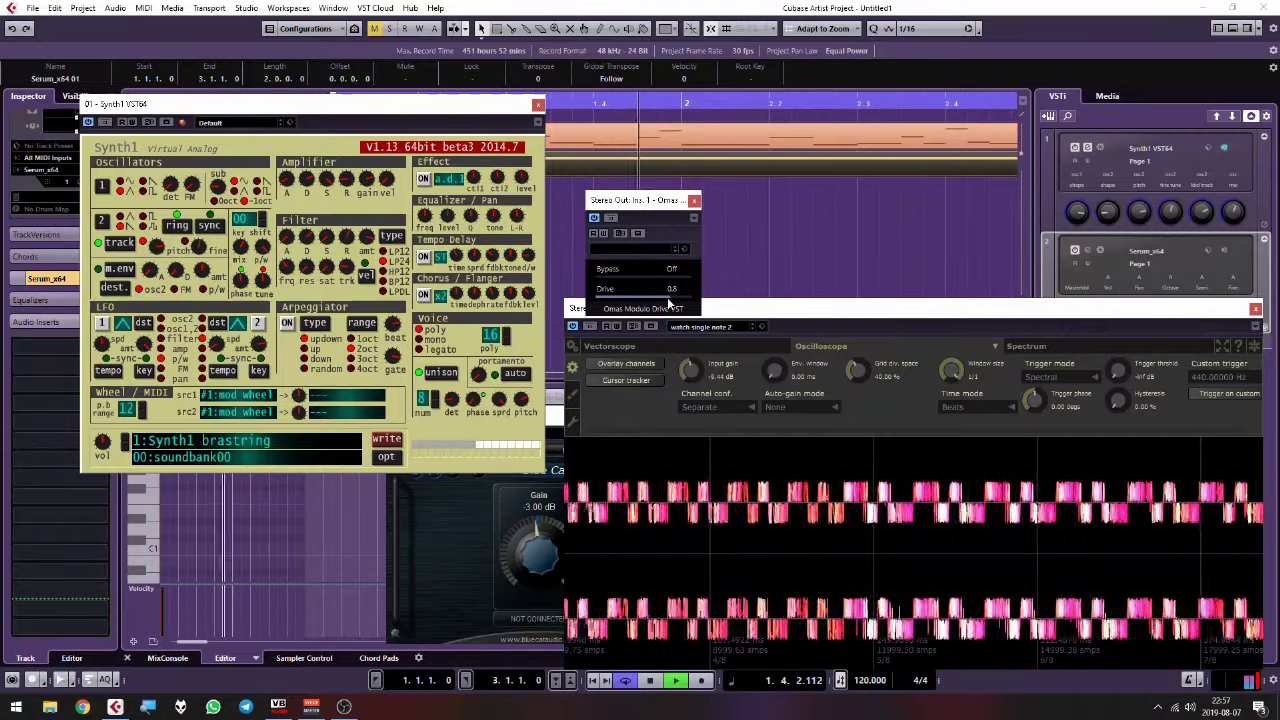
{"action": "mouse_move", "coordinate": [667, 297]}
{"action": "left_mouse_down"}
{"action": "mouse_move", "coordinate": [636, 298]}
{"action": "mouse_move", "coordinate": [645, 309]}
{"action": "left_mouse_up"}
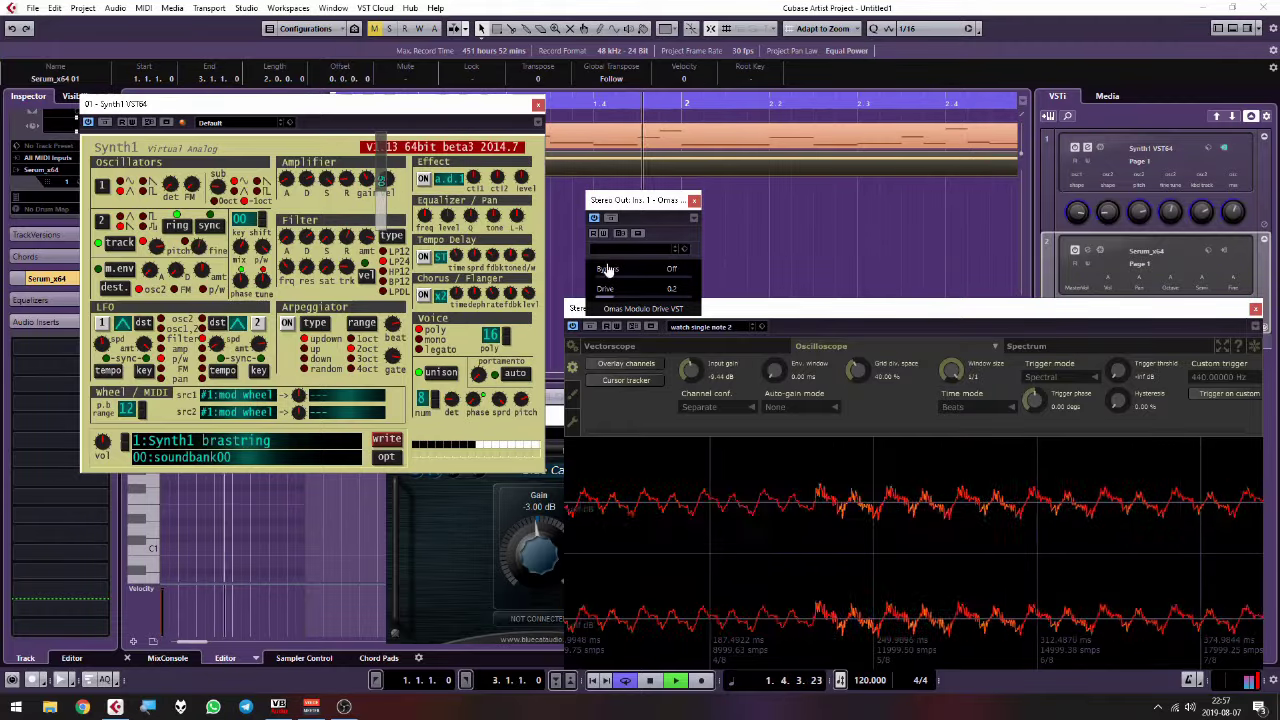
{"action": "left_click_drag", "start_coordinate": [610, 288], "coordinate": [672, 305]}
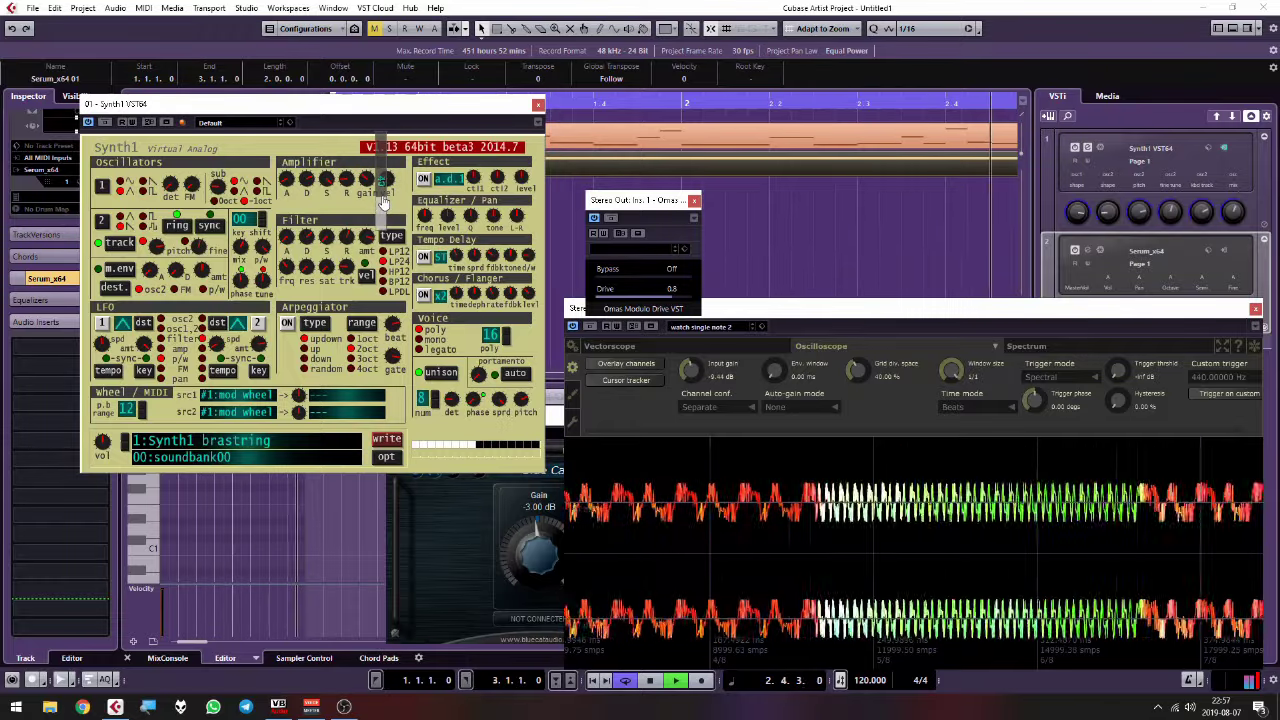
Step: Close Synth1, move the Gain window aside, and replace the Serum part with the bar 9 Synth1 part, placed at bar 1
{"action": "left_click", "coordinate": [538, 104]}
{"action": "left_click_drag", "start_coordinate": [500, 414], "coordinate": [314, 418]}
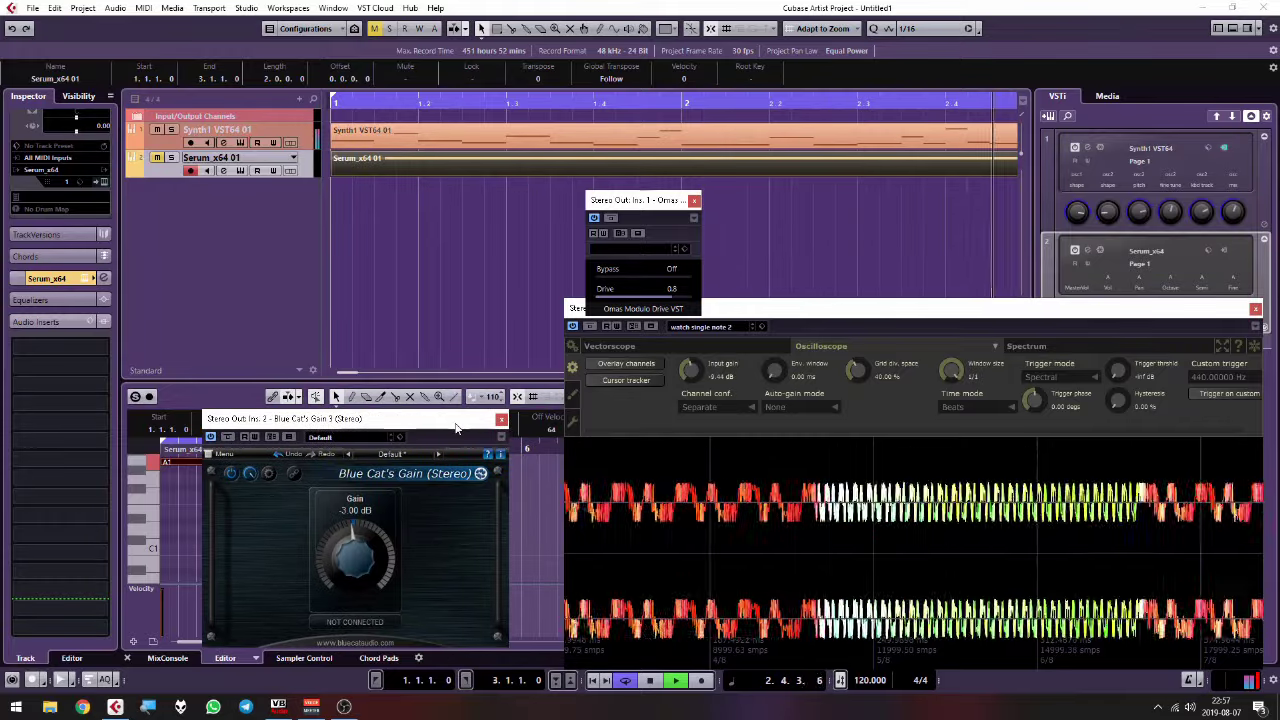
{"action": "left_click", "coordinate": [349, 169]}
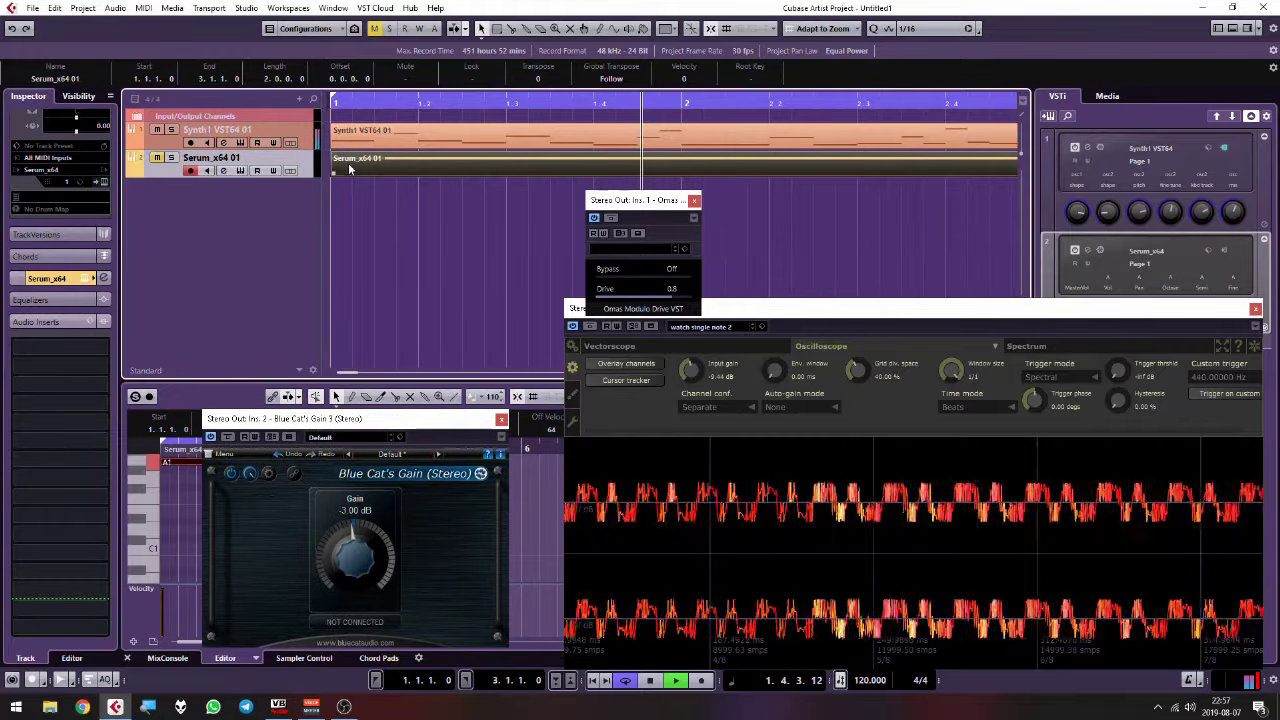
{"action": "scroll", "coordinate": [366, 142], "scroll_direction": "down", "scroll_amount": 5}
{"action": "left_click", "coordinate": [366, 142]}
{"action": "scroll", "coordinate": [397, 171], "scroll_direction": "right", "scroll_amount": 5}
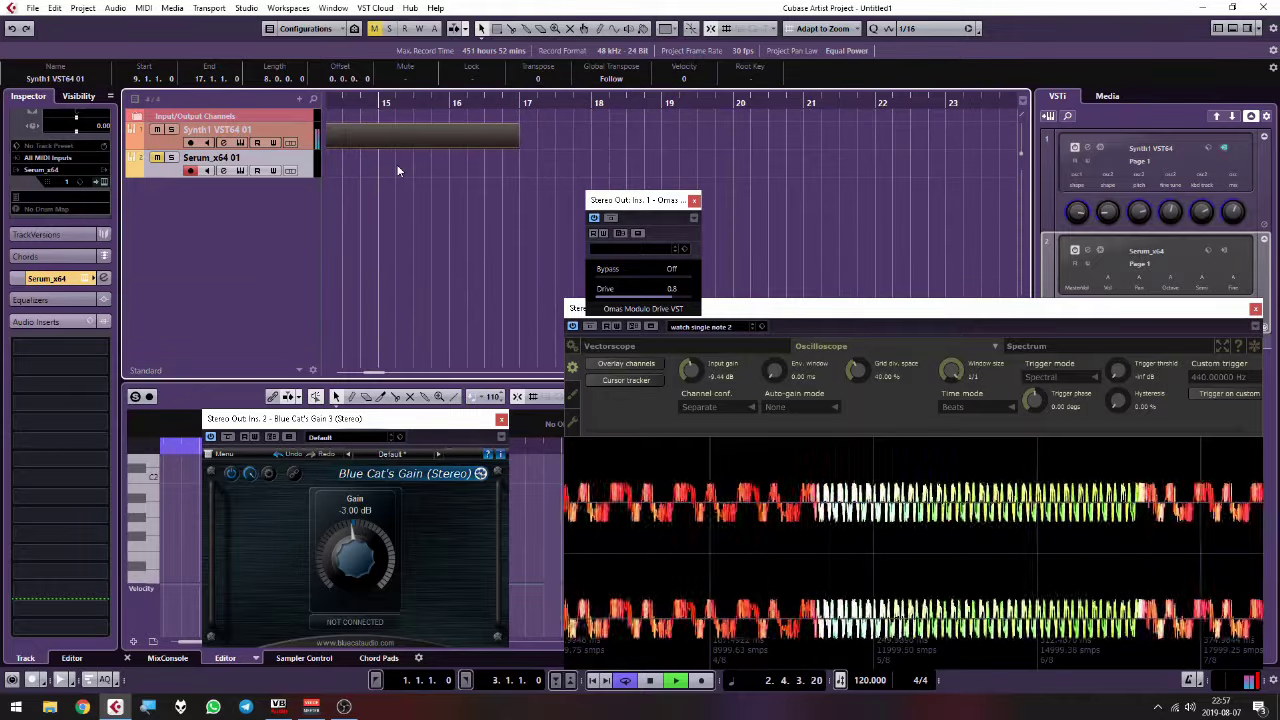
{"action": "scroll", "coordinate": [397, 171], "scroll_direction": "left", "scroll_amount": 5}
{"action": "left_click_drag", "start_coordinate": [540, 133], "coordinate": [398, 160]}
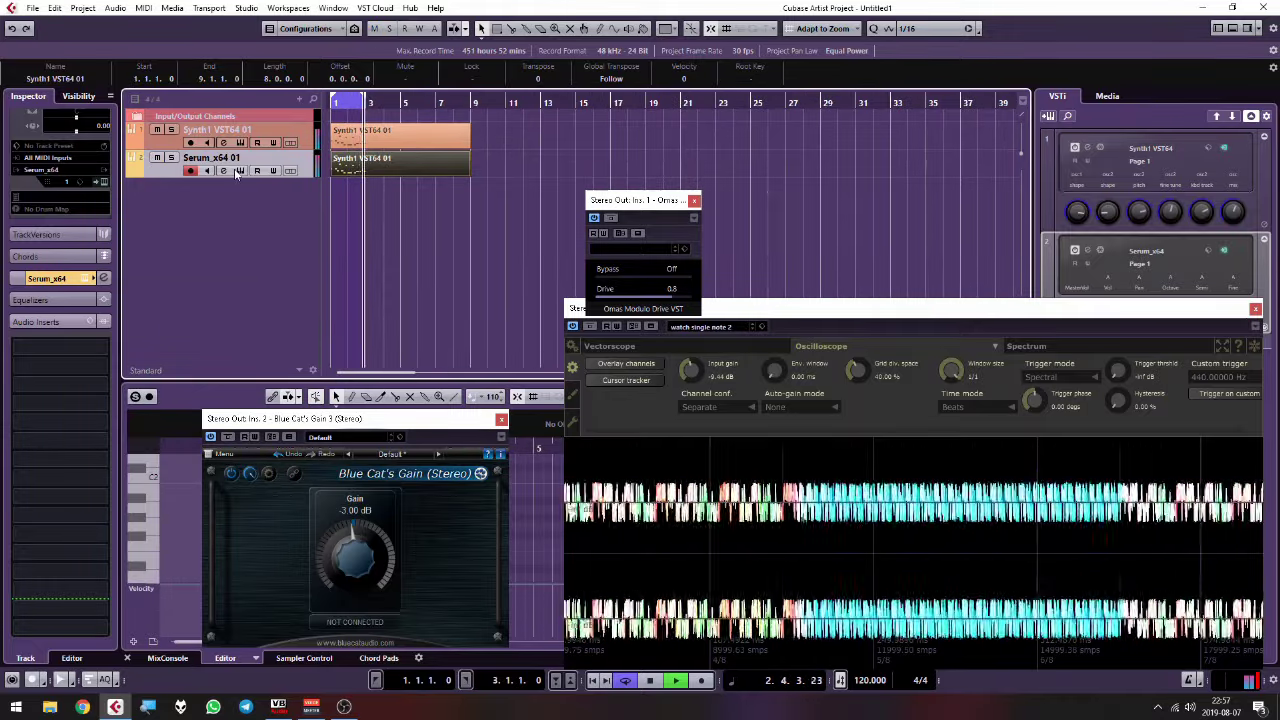
Step: Open Serum, set the modulo Drive to 0.8, enlarge Serum to 100%, and set Envelope 1's decay to 255 ms
{"action": "left_click", "coordinate": [238, 171]}
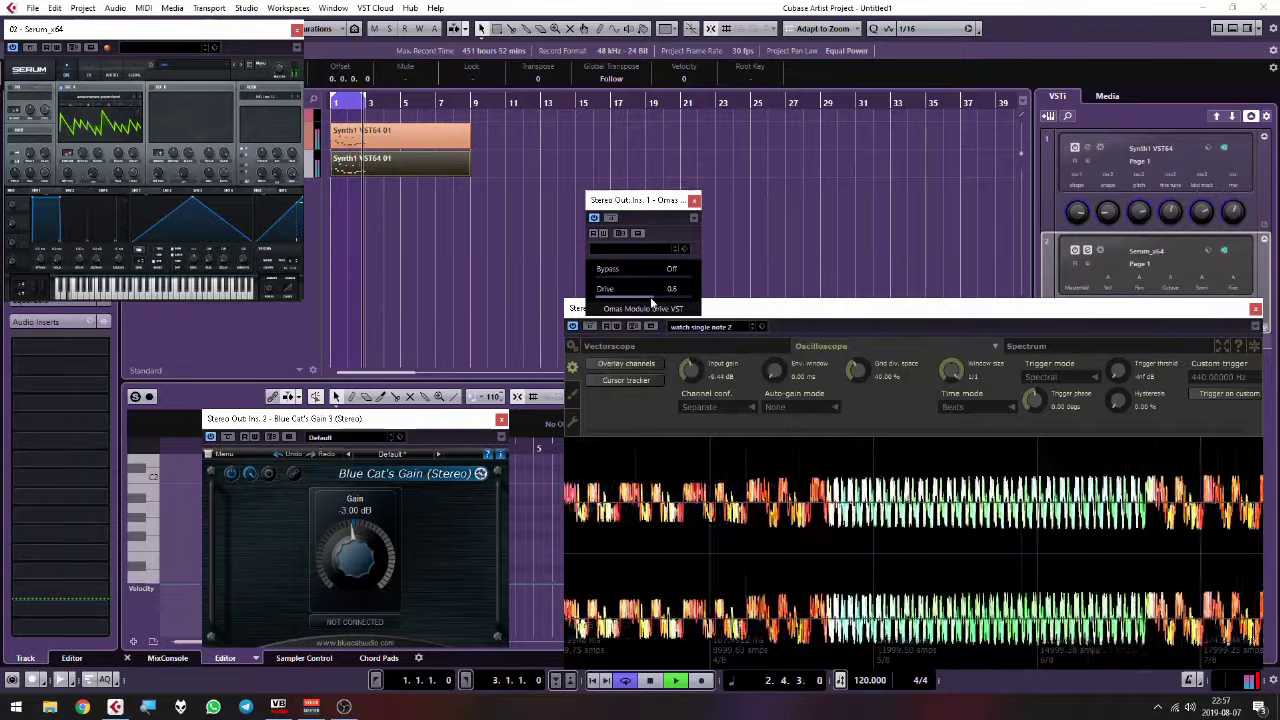
{"action": "left_click_drag", "start_coordinate": [645, 300], "coordinate": [637, 308]}
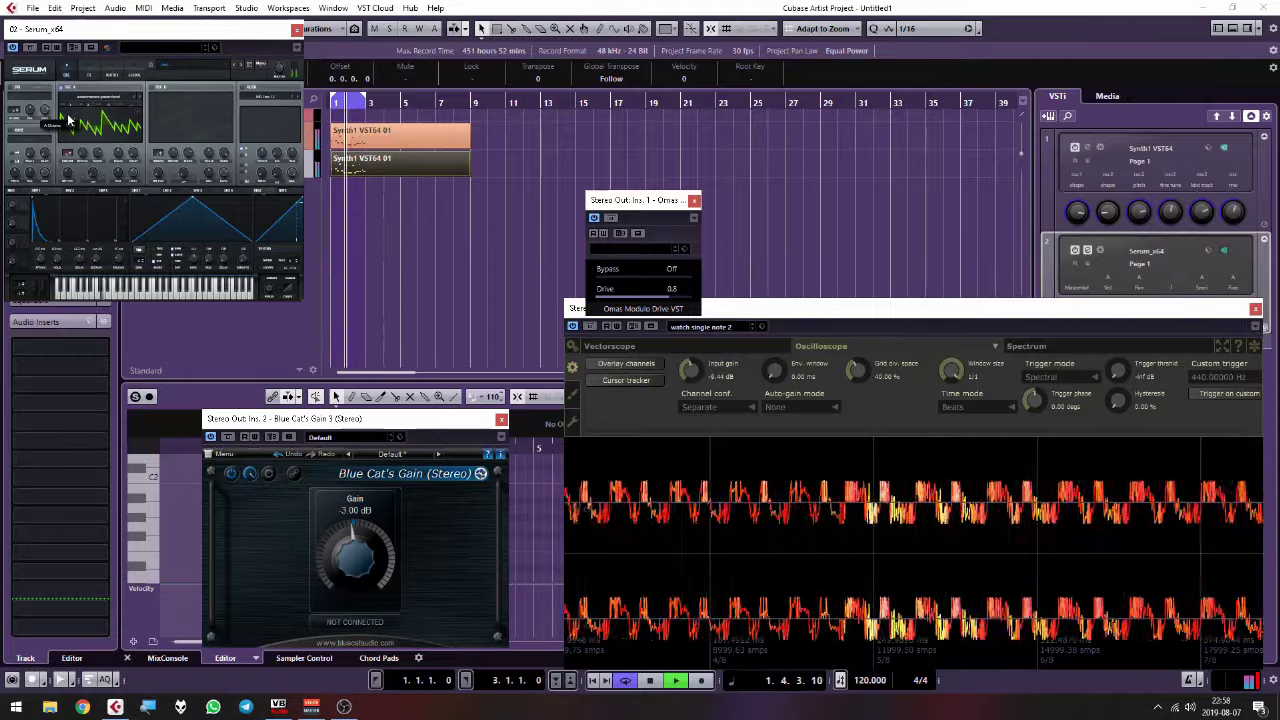
{"action": "left_click", "coordinate": [12, 67]}
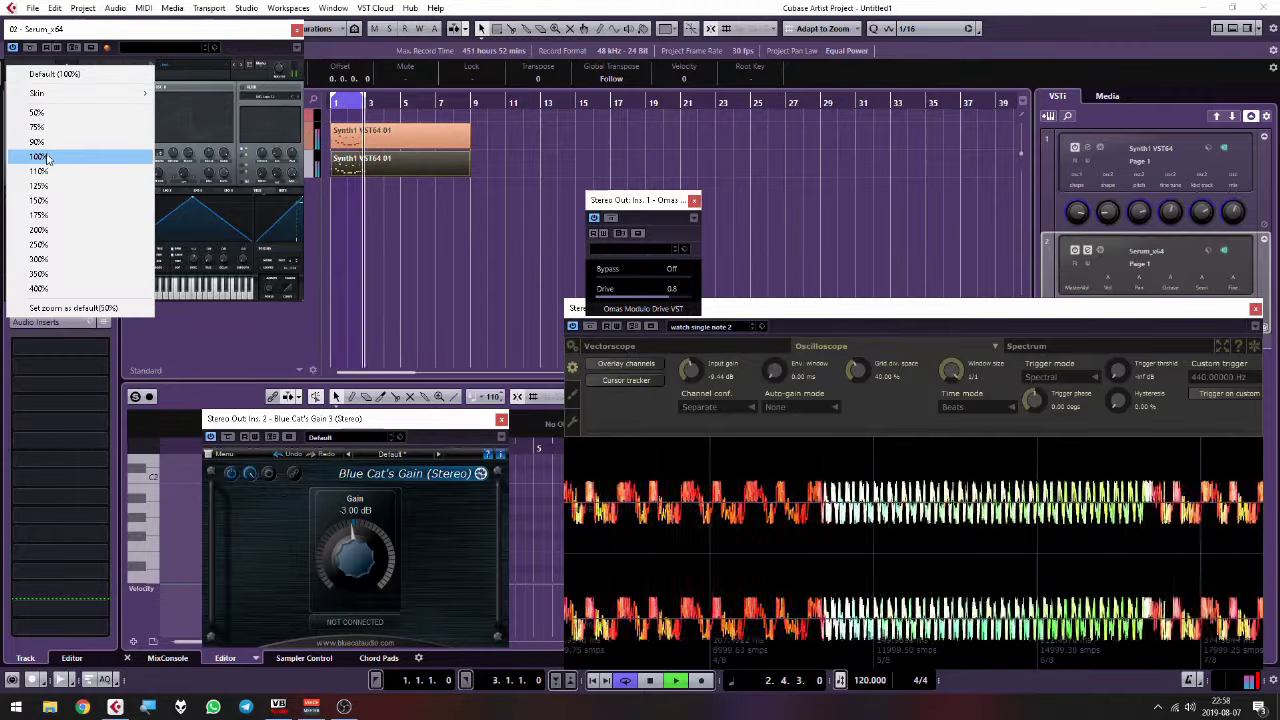
{"action": "left_click", "coordinate": [105, 156]}
{"action": "left_click_drag", "start_coordinate": [144, 152], "coordinate": [136, 175]}
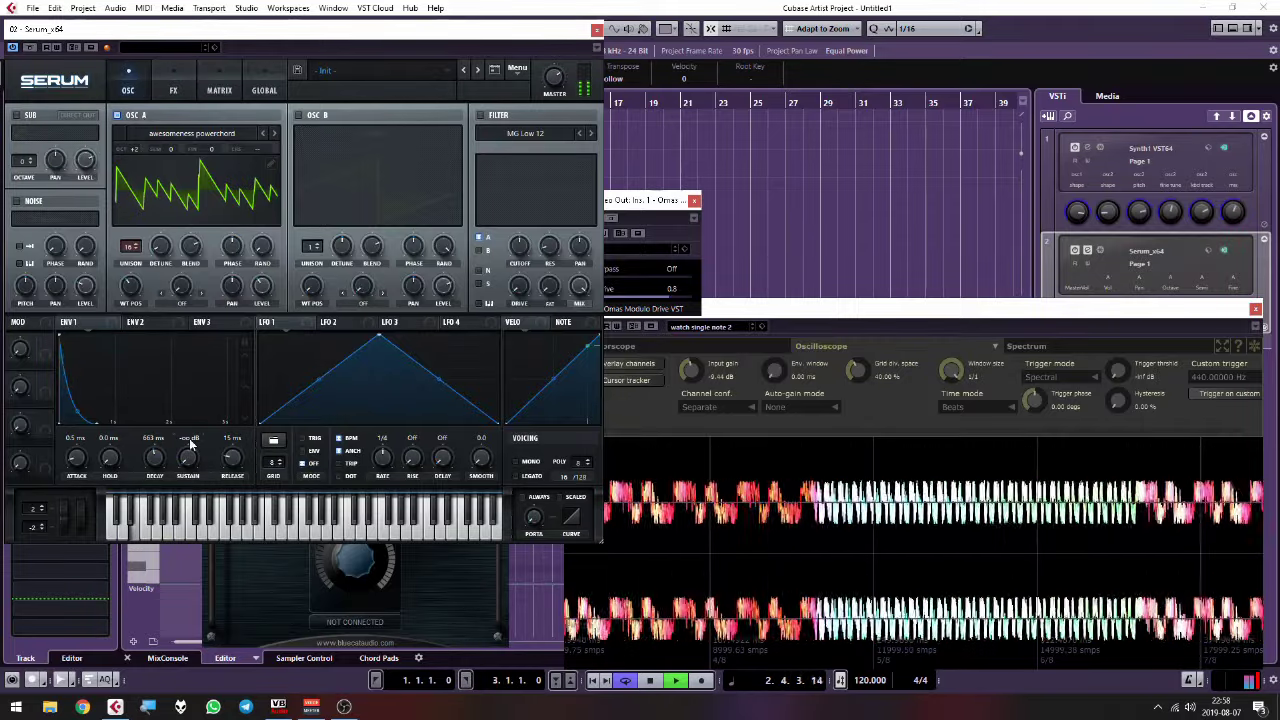
{"action": "left_click_drag", "start_coordinate": [157, 460], "coordinate": [157, 448]}
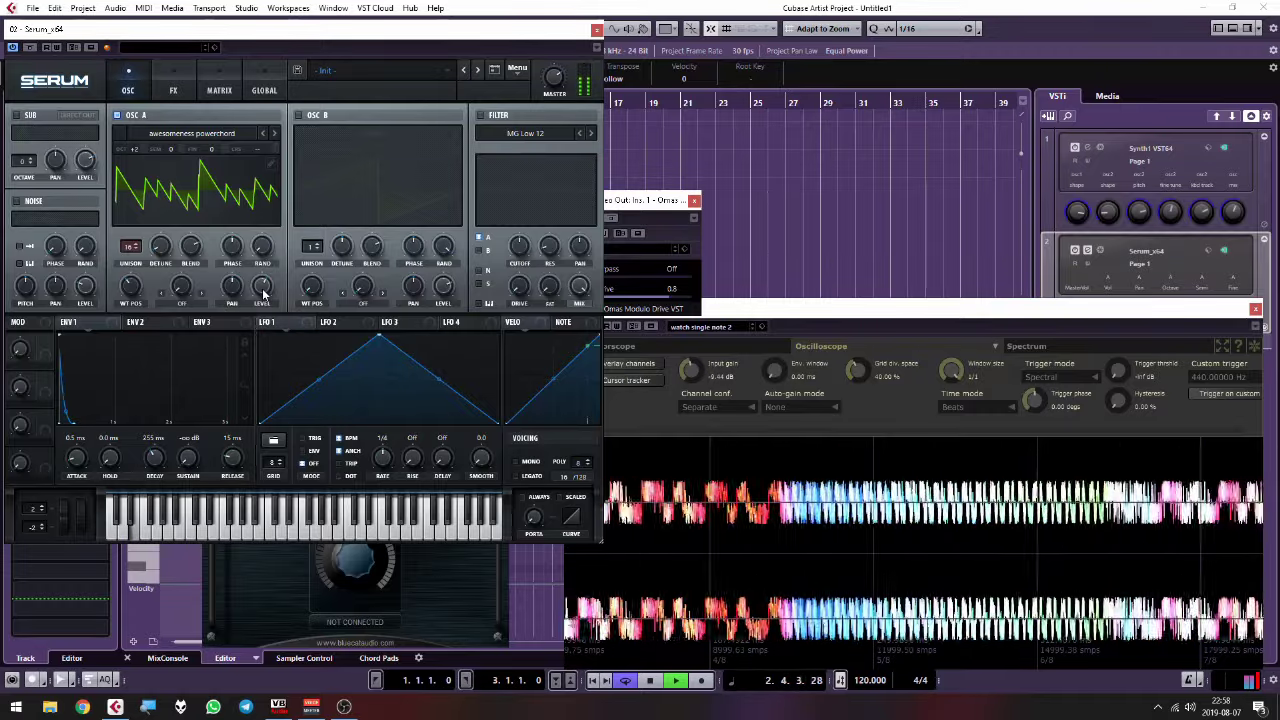
Step: Assign Envelope 1 to oscillator A's semitone pitch and adjust that modulation's curve in Serum's matrix
{"action": "mouse_move", "coordinate": [136, 152]}
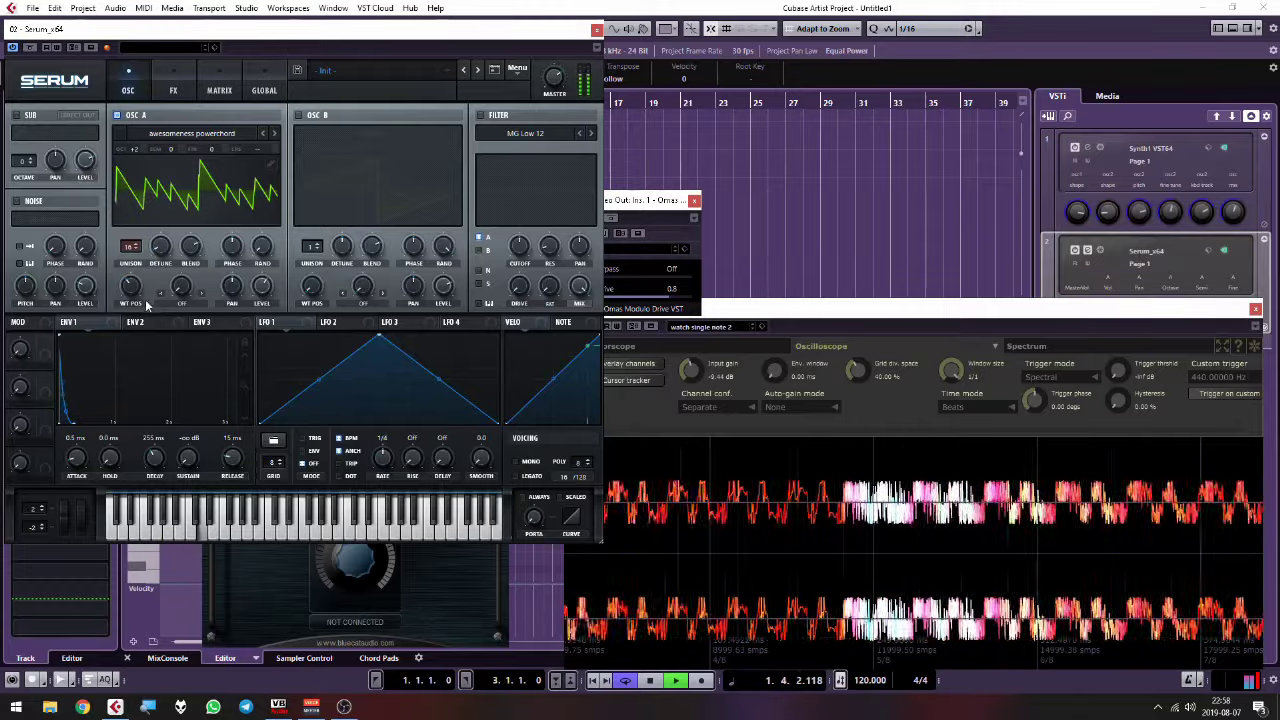
{"action": "left_click_drag", "start_coordinate": [103, 326], "coordinate": [211, 197]}
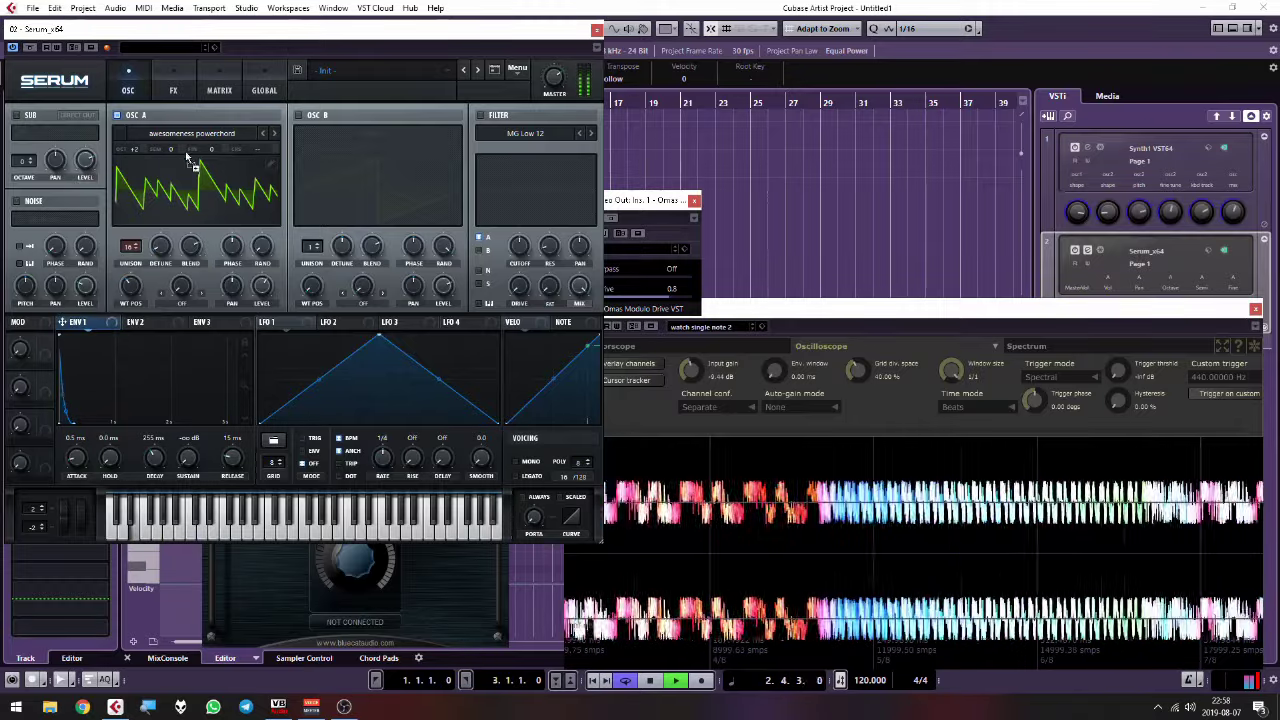
{"action": "left_click_drag", "start_coordinate": [170, 160], "coordinate": [169, 152]}
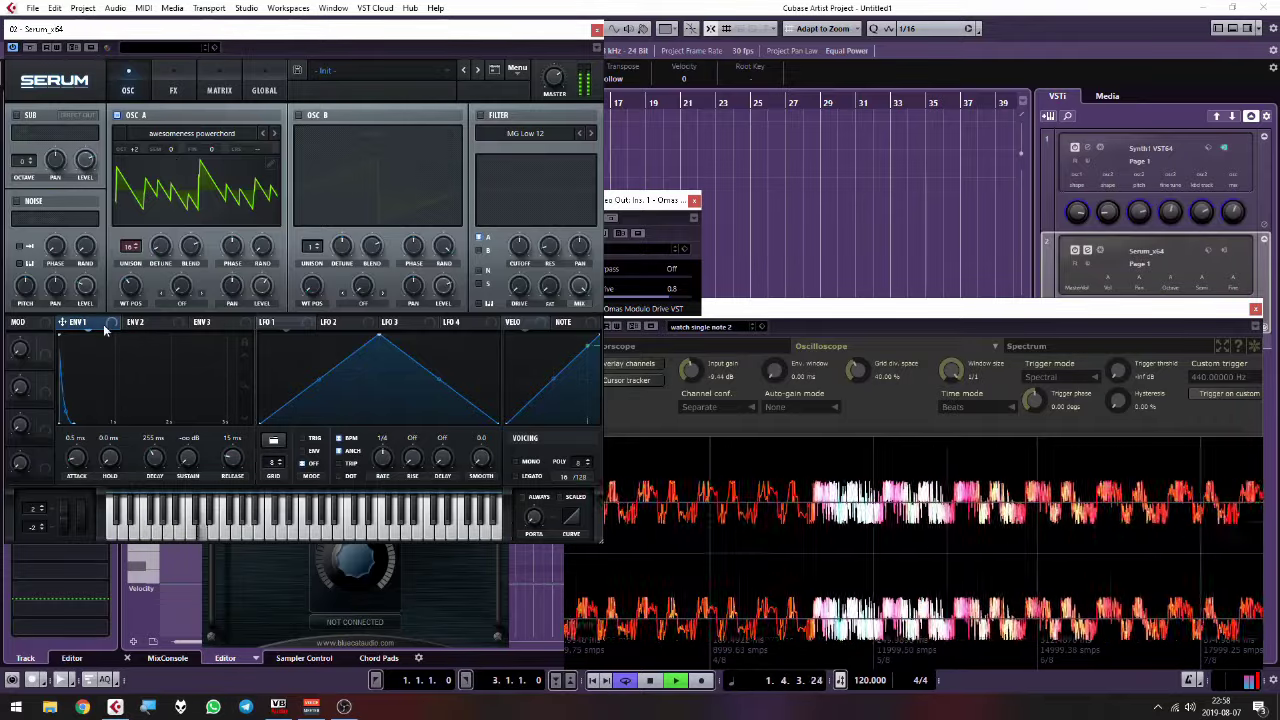
{"action": "left_click", "coordinate": [219, 86]}
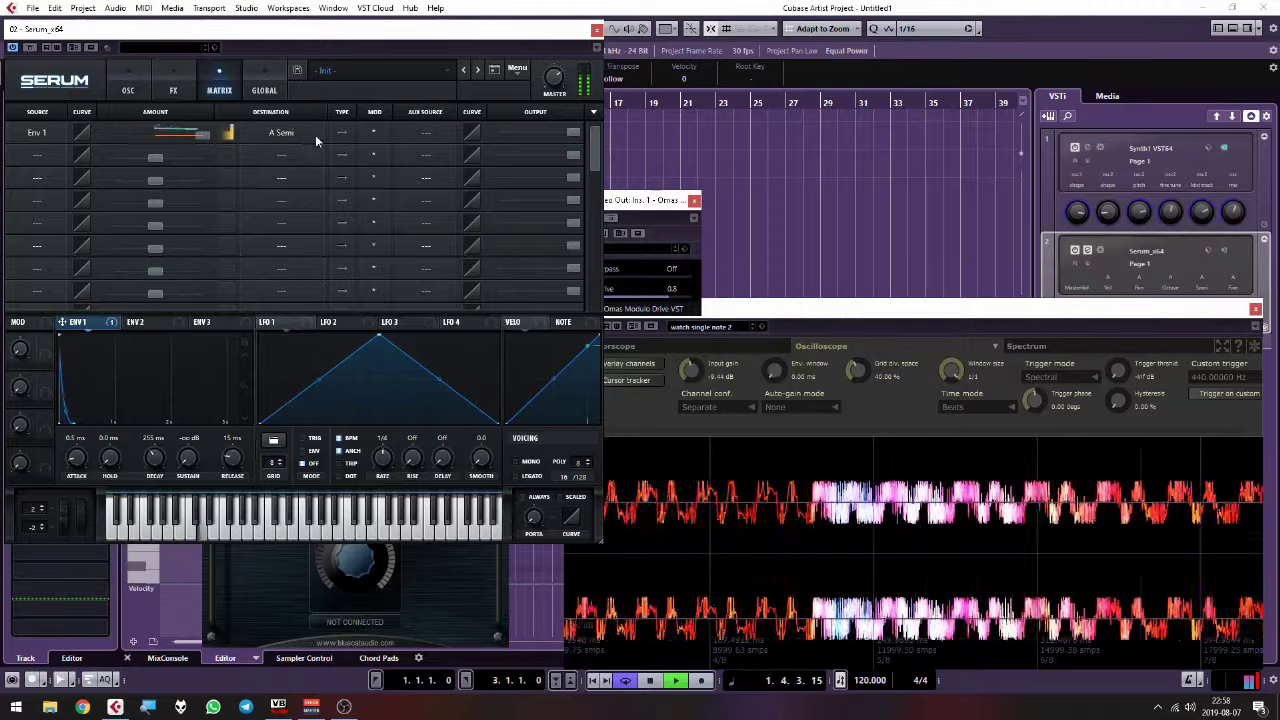
{"action": "left_click_drag", "start_coordinate": [83, 133], "coordinate": [98, 188]}
Step: Lower the modulo Drive to 0.0, and open and close the Synth1 track's instrument editor
{"action": "left_click", "coordinate": [657, 203]}
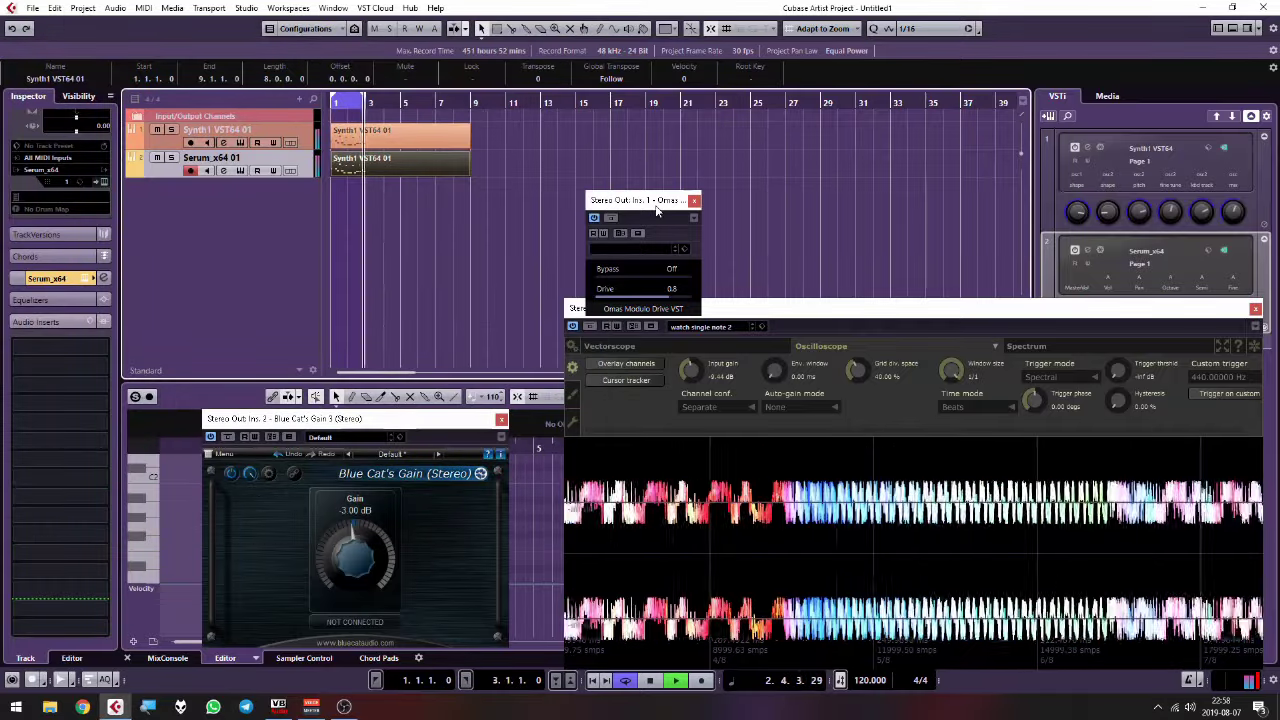
{"action": "left_click_drag", "start_coordinate": [662, 292], "coordinate": [575, 308]}
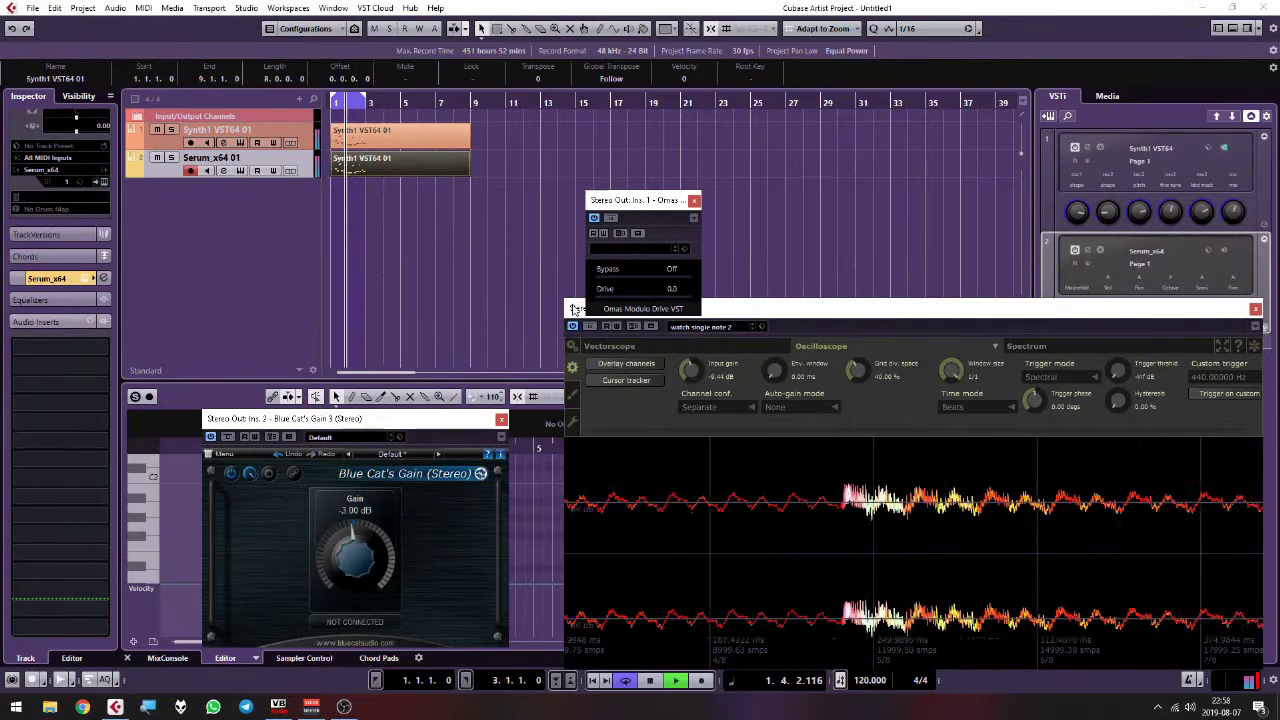
{"action": "left_click", "coordinate": [243, 147]}
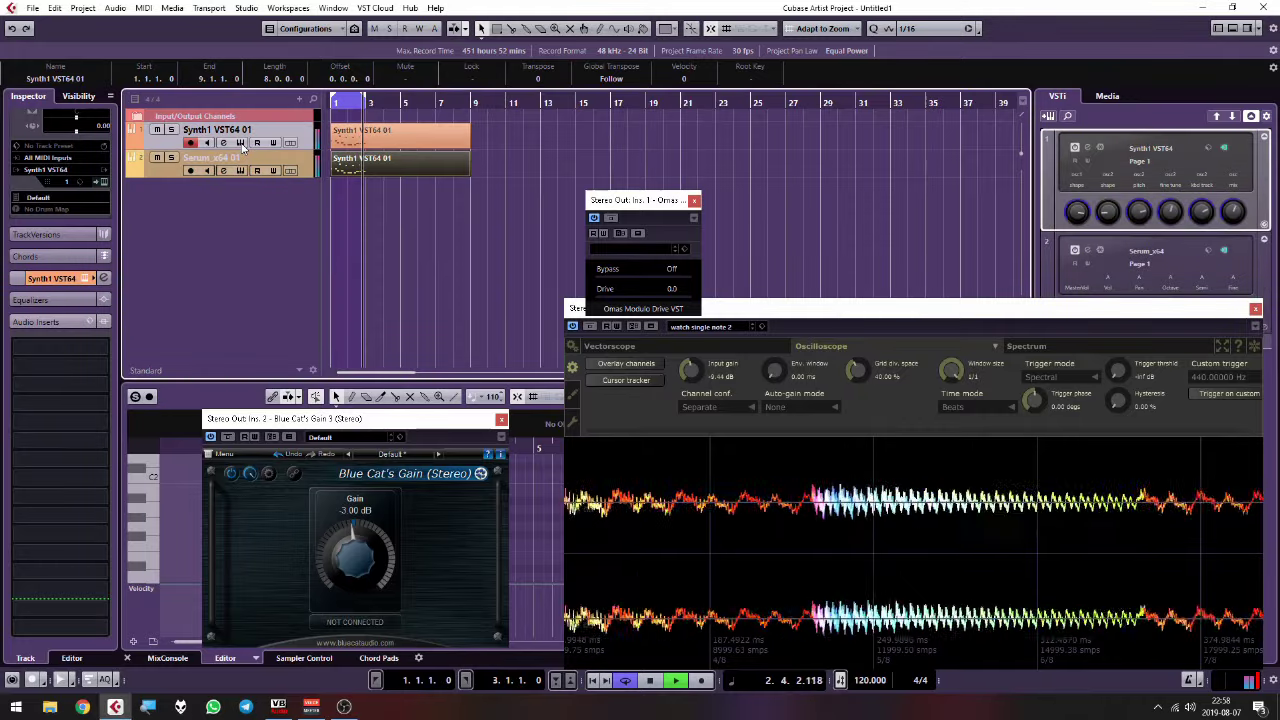
{"action": "left_click", "coordinate": [241, 145]}
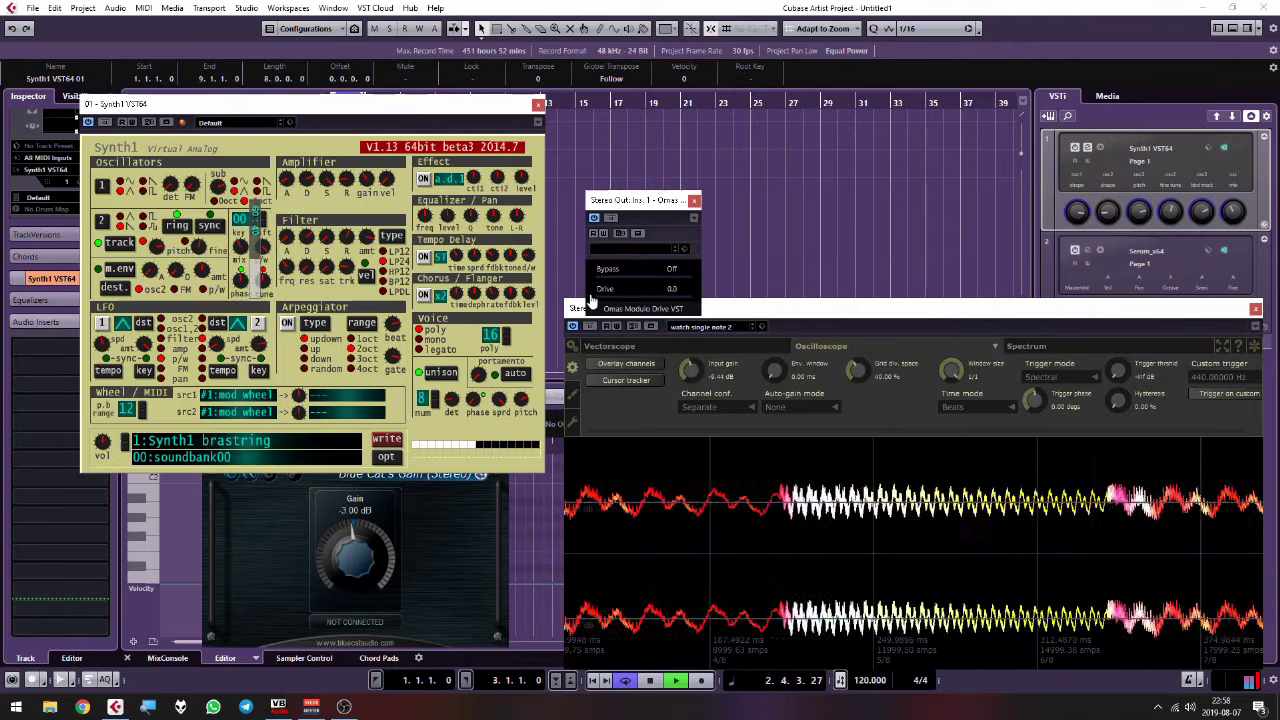
{"action": "left_click", "coordinate": [537, 105]}
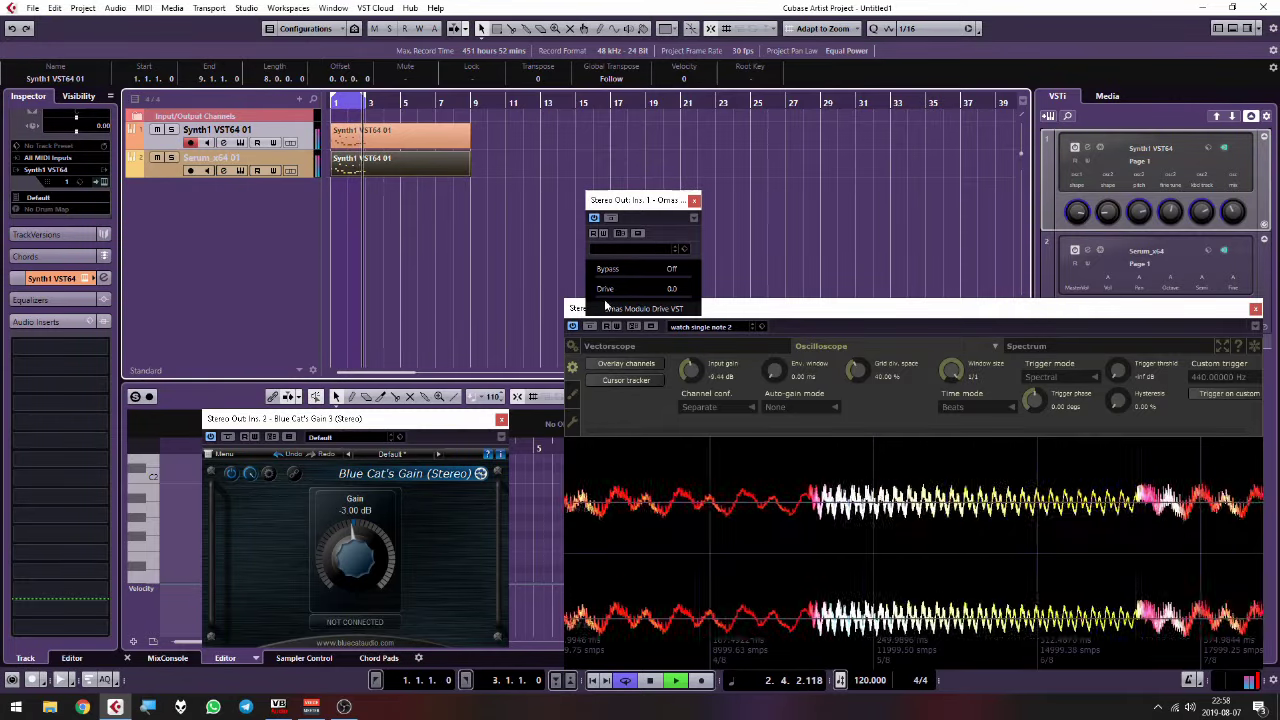
Step: Set the modulo Drive to 0.5 and Blue Cat's Gain to -6.00 dB, switch Signalizer to Spectrum, and deselect the part
{"action": "left_click", "coordinate": [637, 288]}
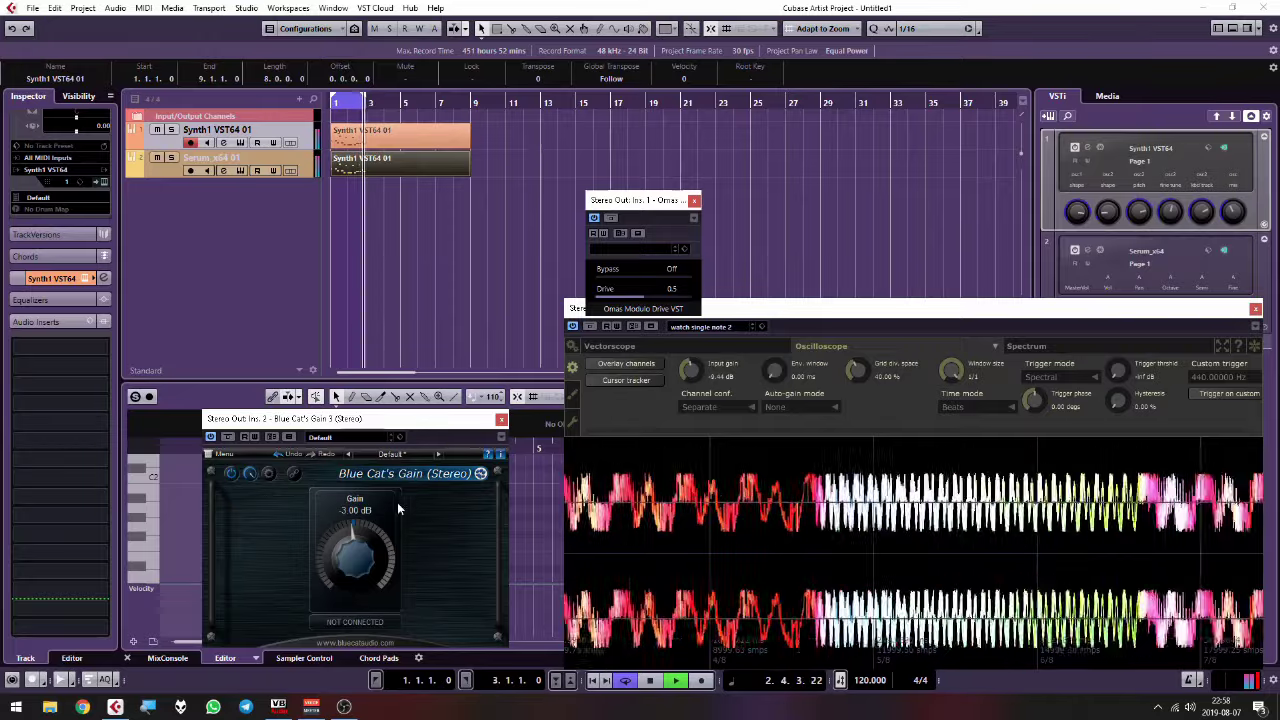
{"action": "left_click_drag", "start_coordinate": [384, 530], "coordinate": [378, 548]}
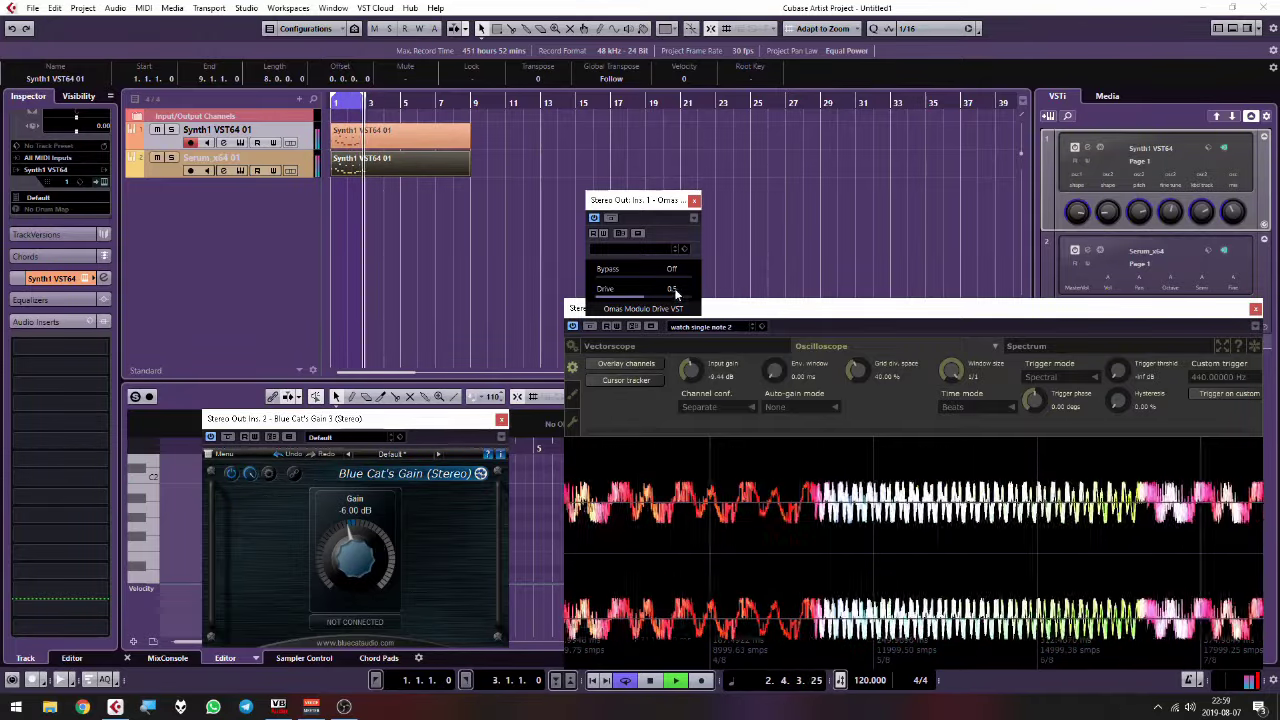
{"action": "left_click", "coordinate": [1120, 347]}
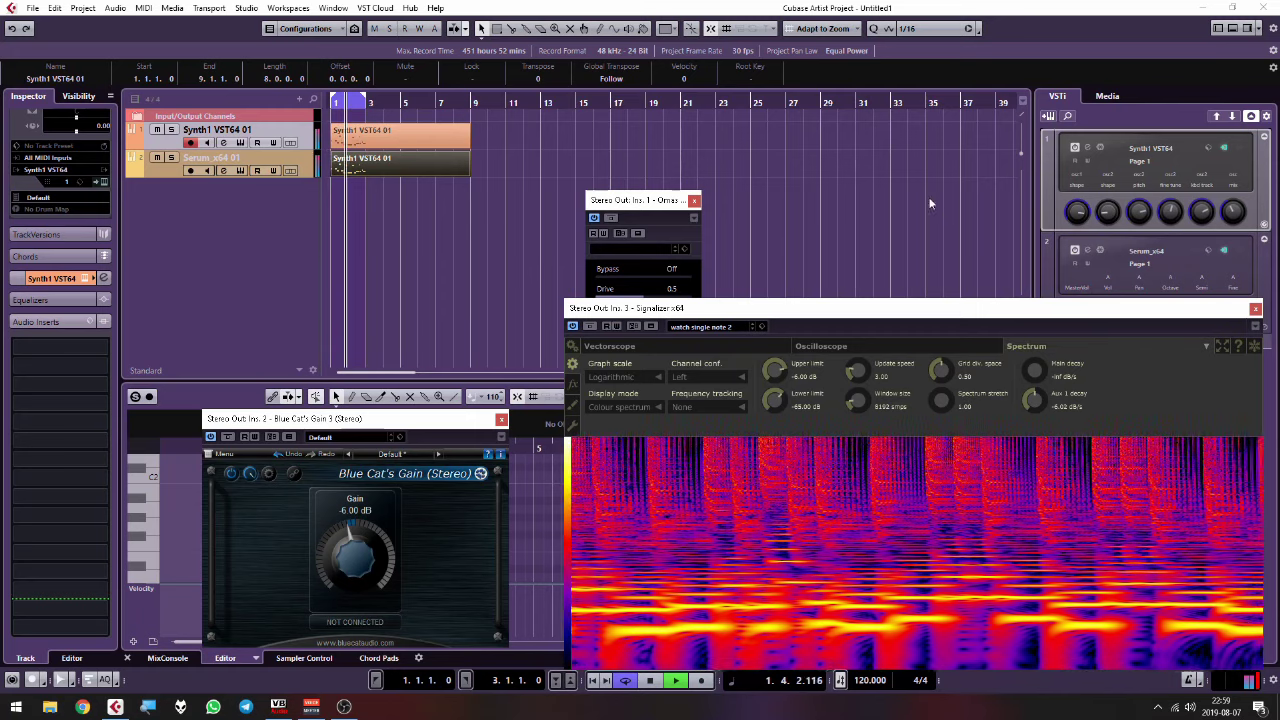
{"action": "left_click", "coordinate": [843, 221]}
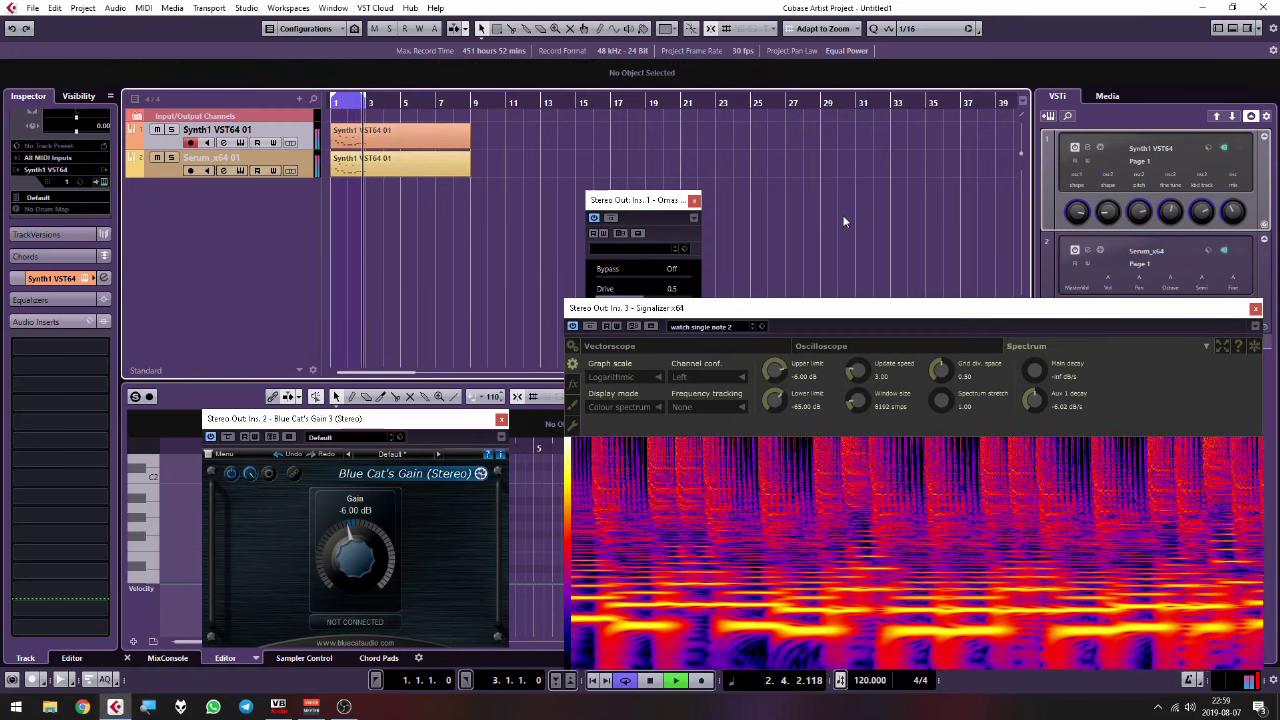